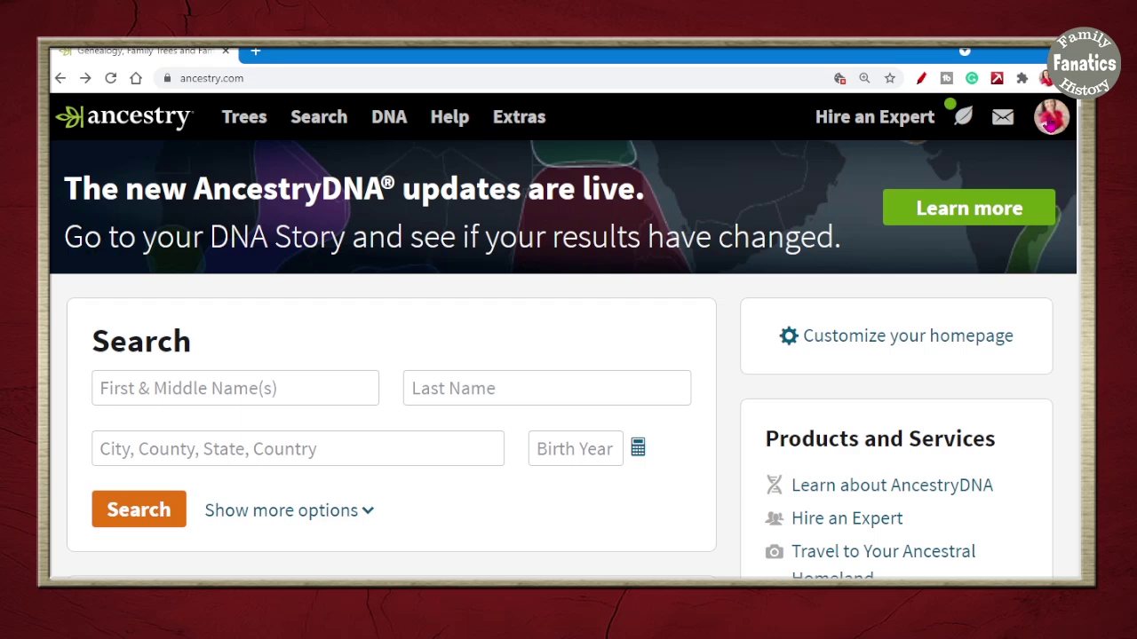
- Open the site preferences and turn off the display of member tree hints
click(1052, 117)
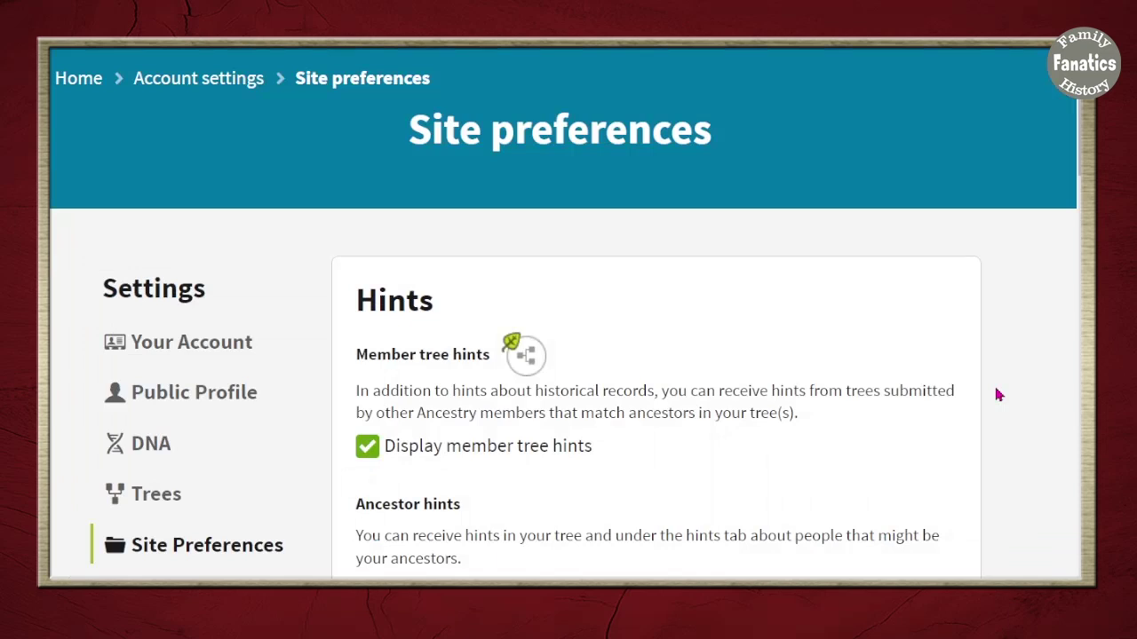
scroll(985, 377, down, 2)
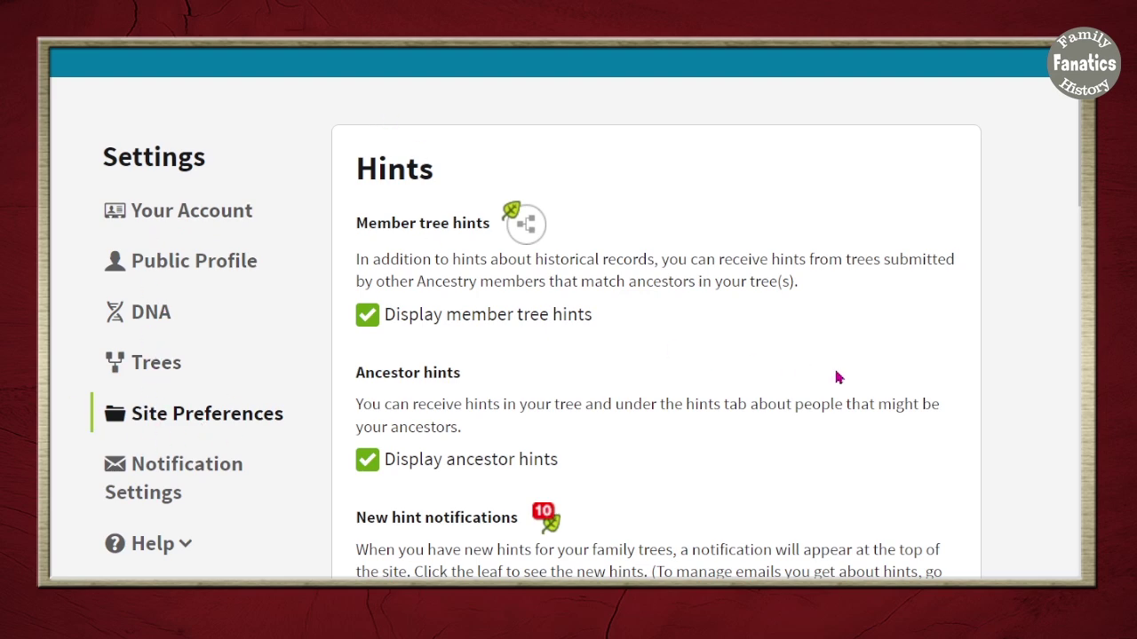
scroll(837, 377, down, 1)
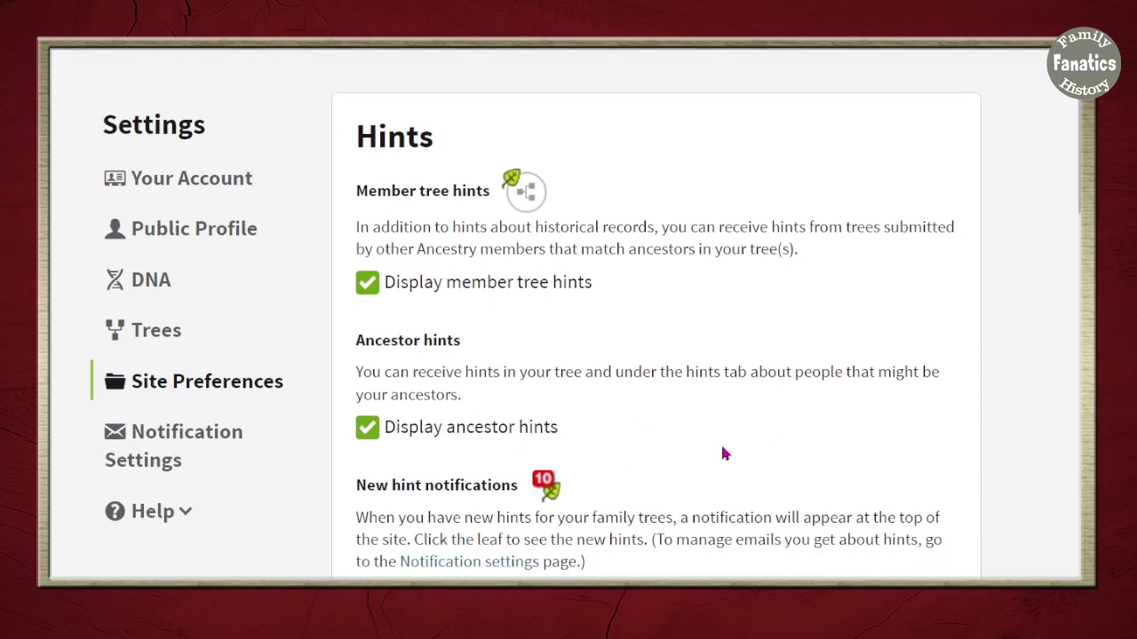
scroll(724, 454, down, 1)
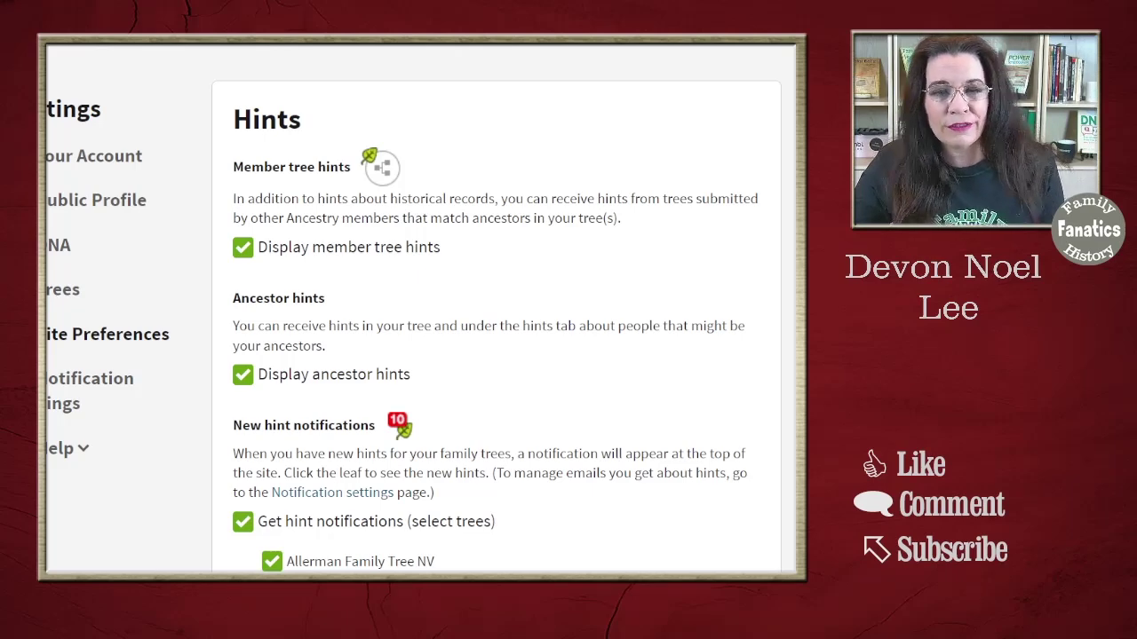
click(242, 247)
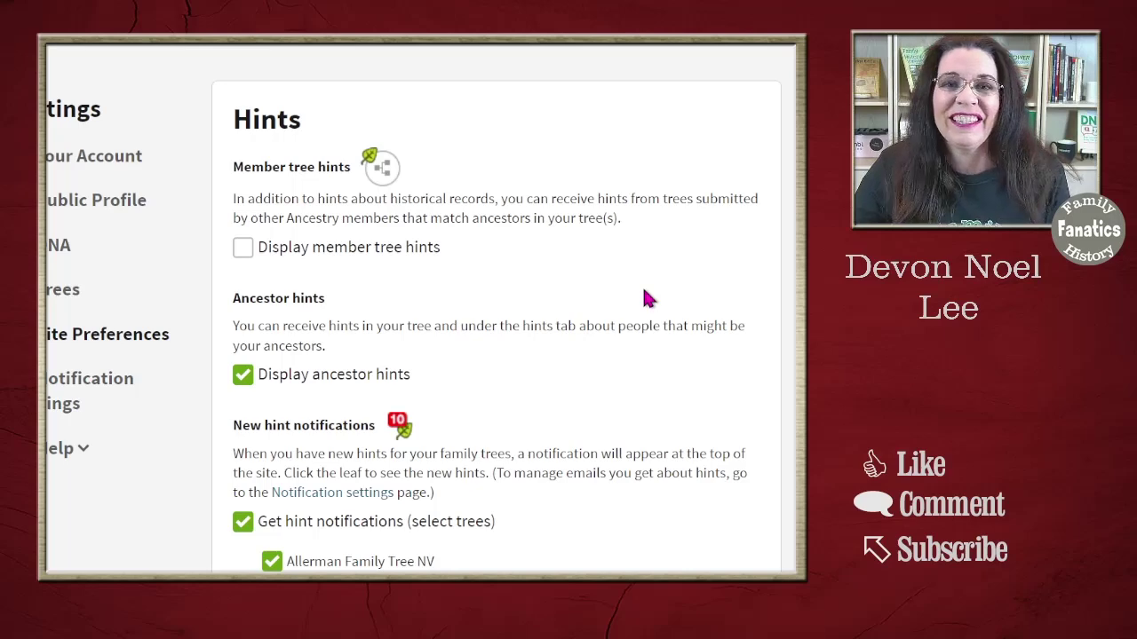
- Review which trees get hint notifications and look through the list of recent hints
scroll(646, 293, down, 2)
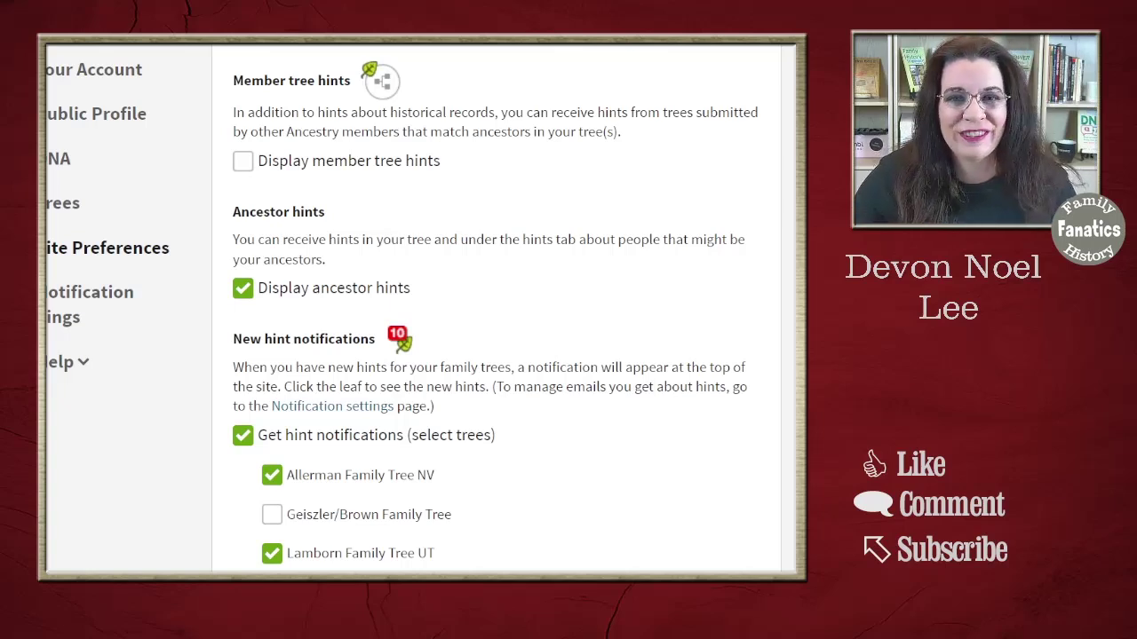
scroll(497, 306, down, 3)
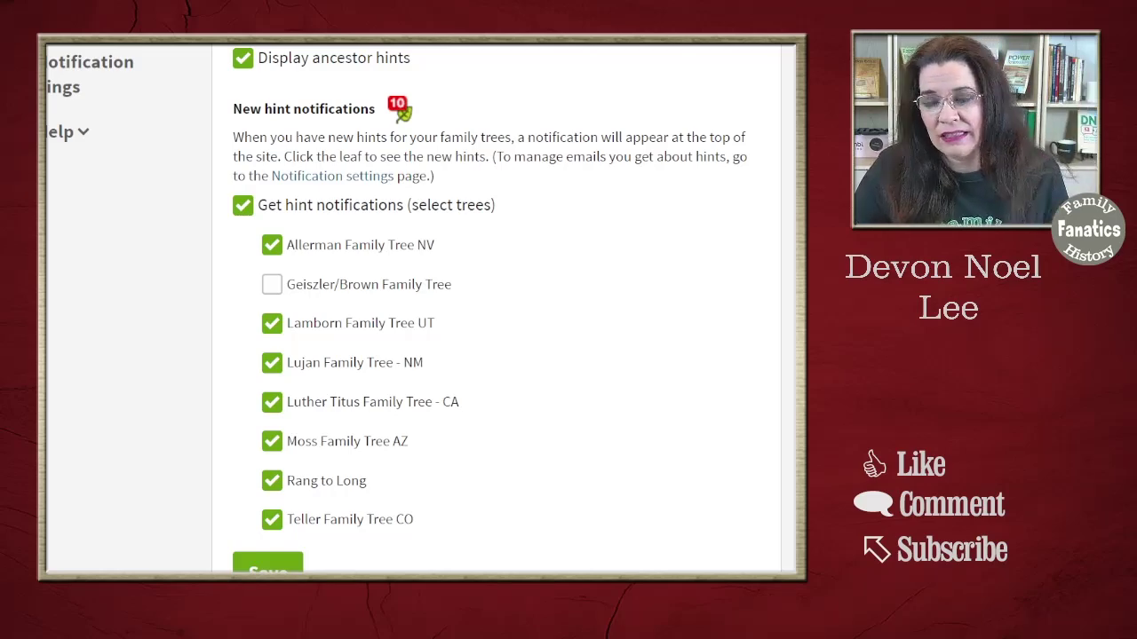
scroll(766, 50, up, 5)
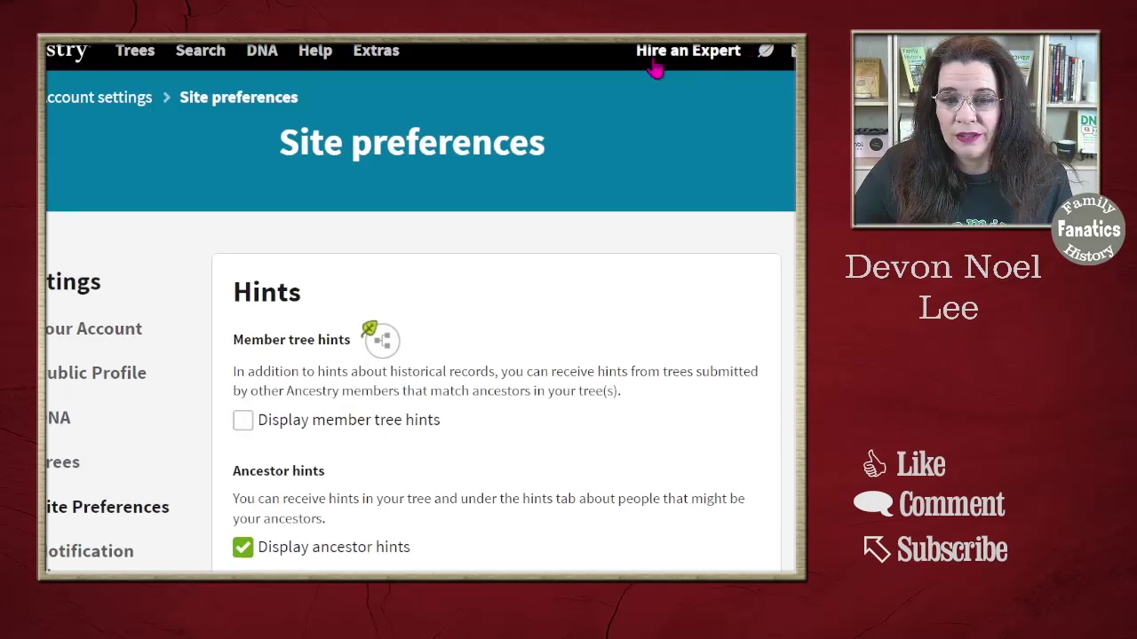
click(764, 64)
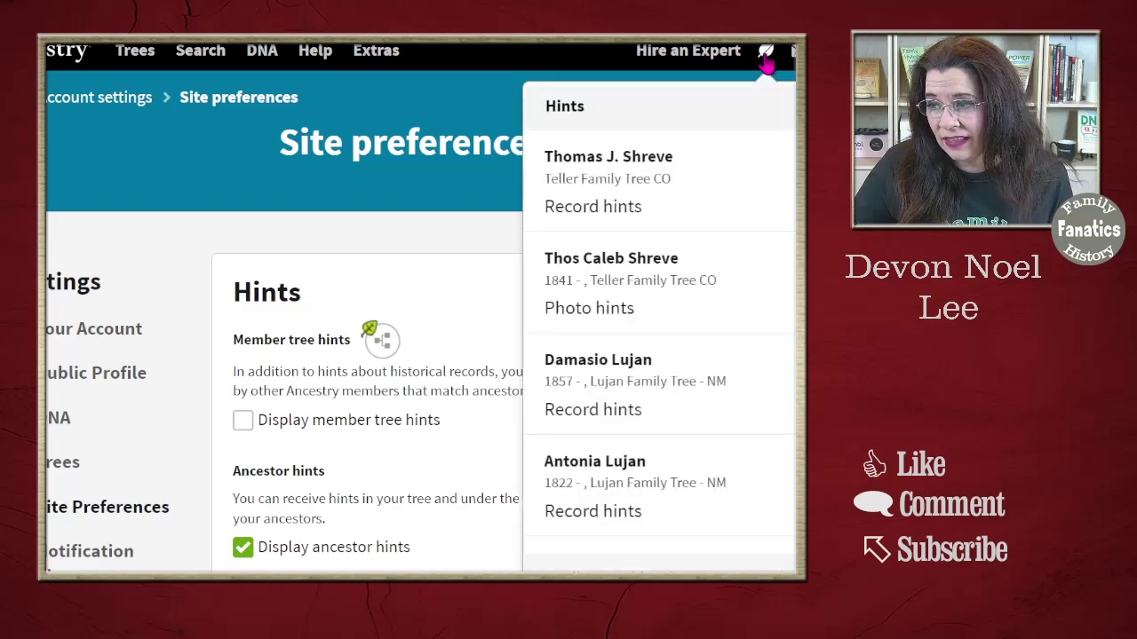
scroll(604, 482, down, 1)
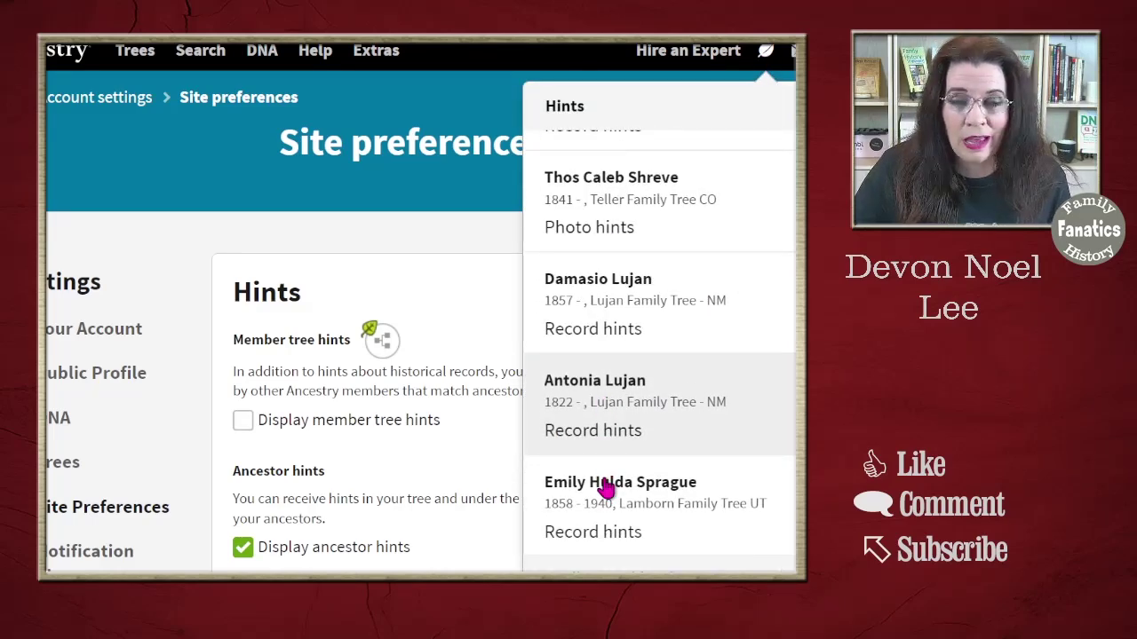
click(766, 54)
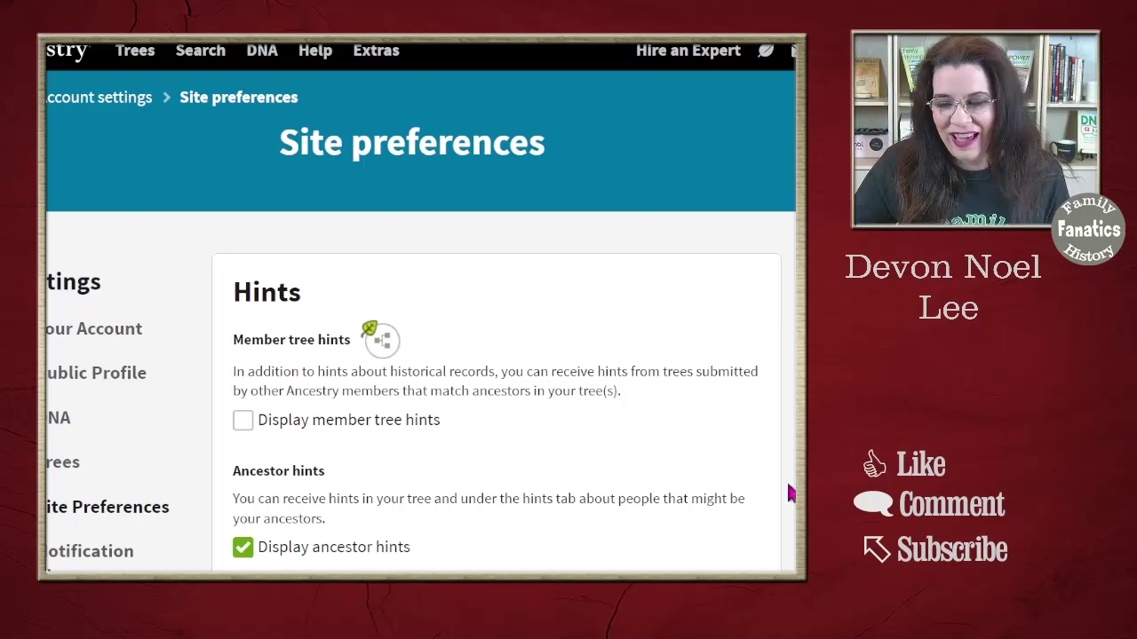
- Limit hint notifications to the Geiszler/Brown Family Tree by deselecting the seven other trees and selecting that one
scroll(782, 486, down, 2)
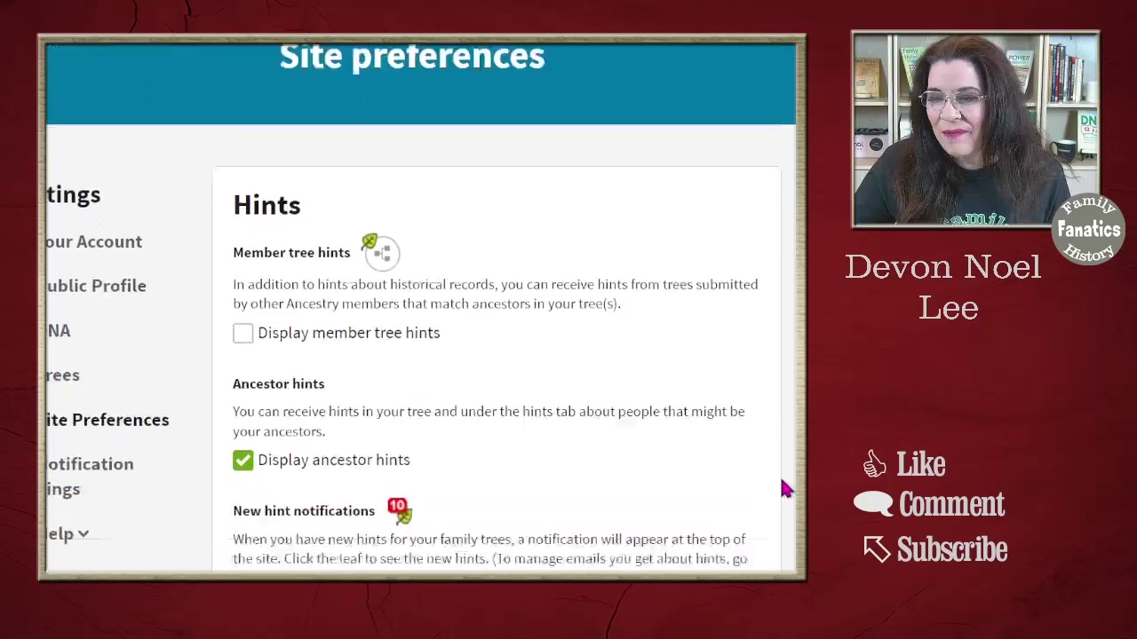
scroll(783, 482, down, 5)
scroll(783, 482, up, 1)
click(272, 160)
click(272, 237)
click(271, 276)
click(271, 316)
click(272, 355)
click(272, 395)
click(272, 434)
click(272, 199)
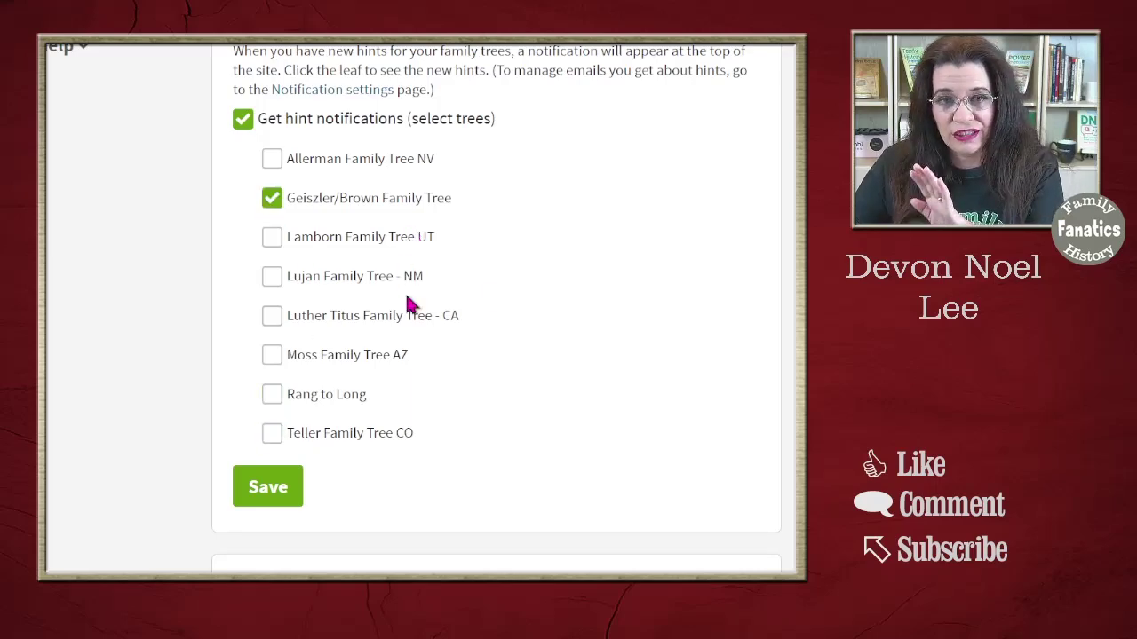
- Add the Lujan Family Tree - NM to the trees selected for hint notifications
scroll(519, 266, up, 3)
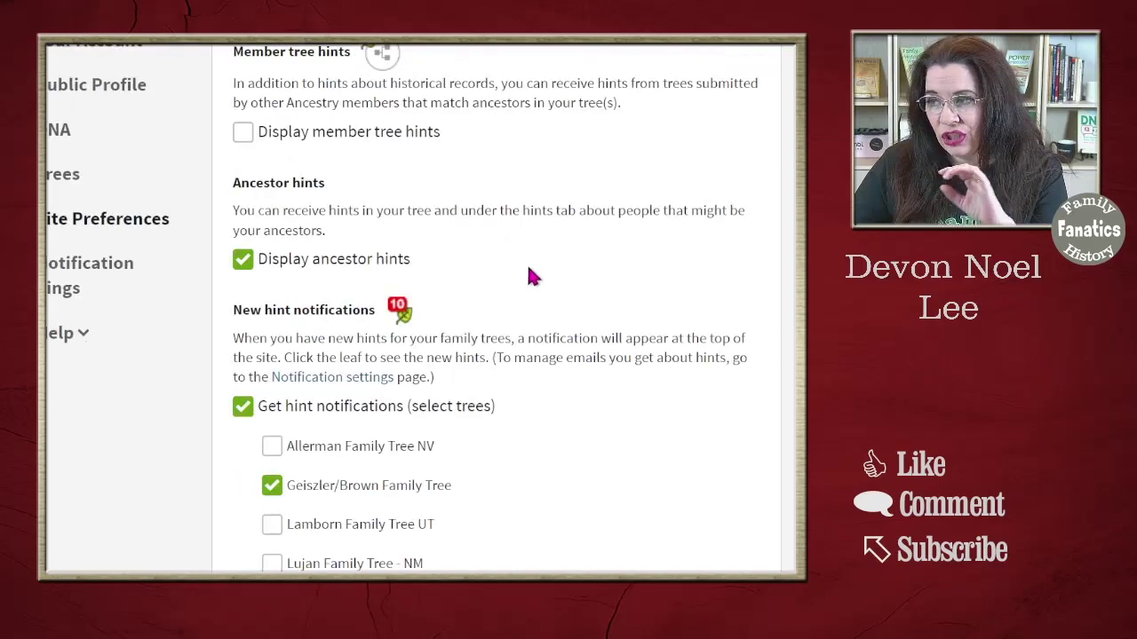
scroll(526, 261, up, 3)
scroll(508, 460, down, 7)
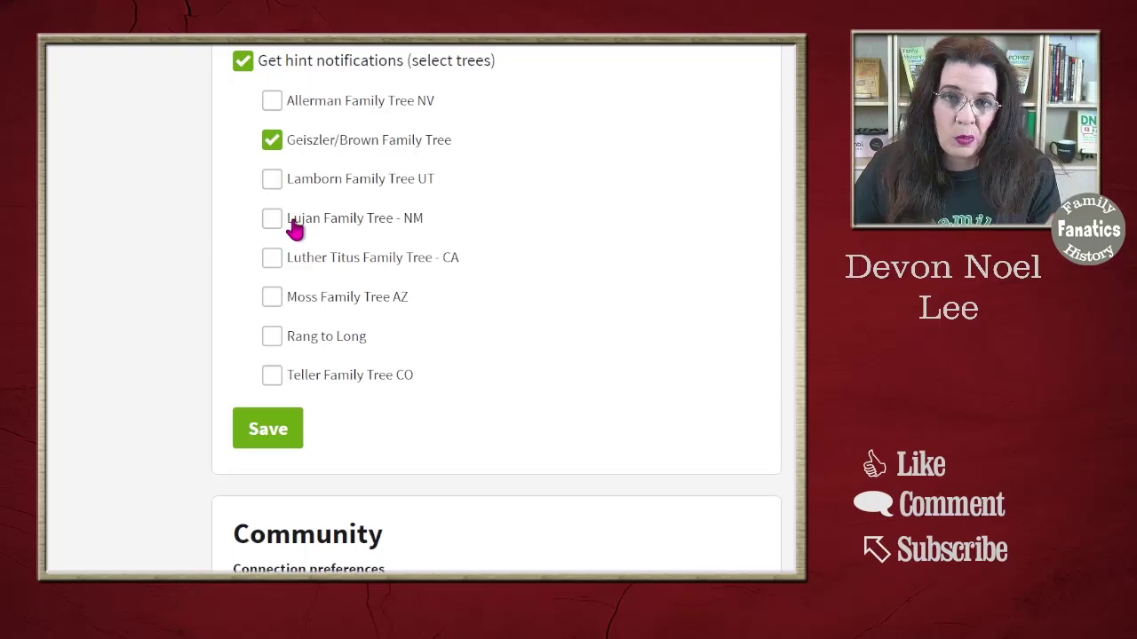
click(278, 228)
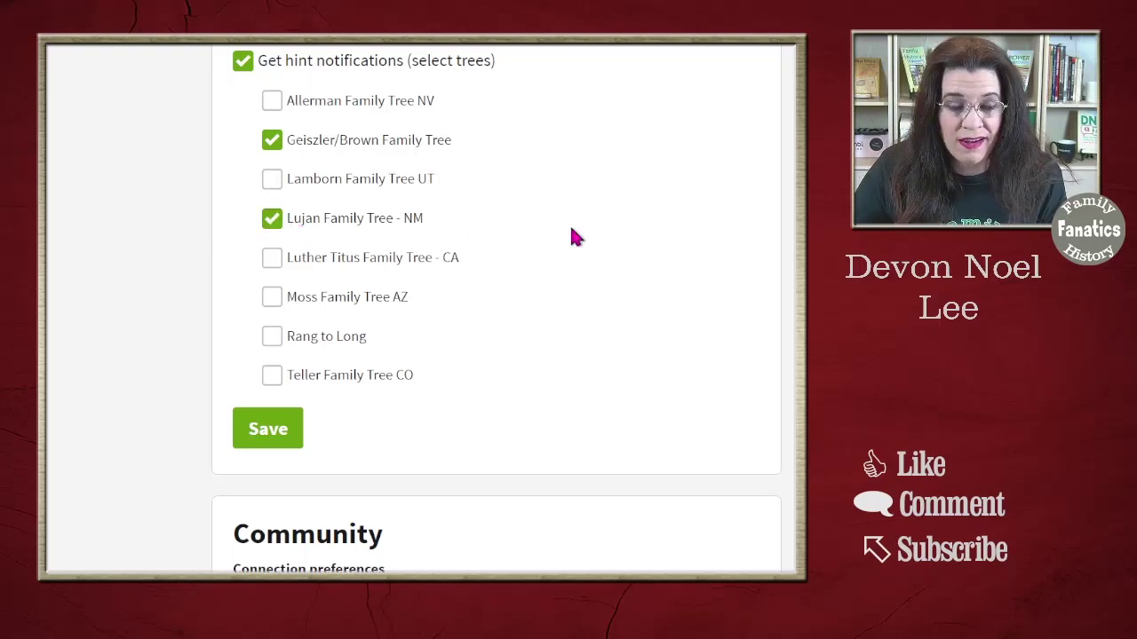
- Review the community connection preferences and the available tree color options
scroll(436, 360, down, 4)
scroll(442, 359, down, 2)
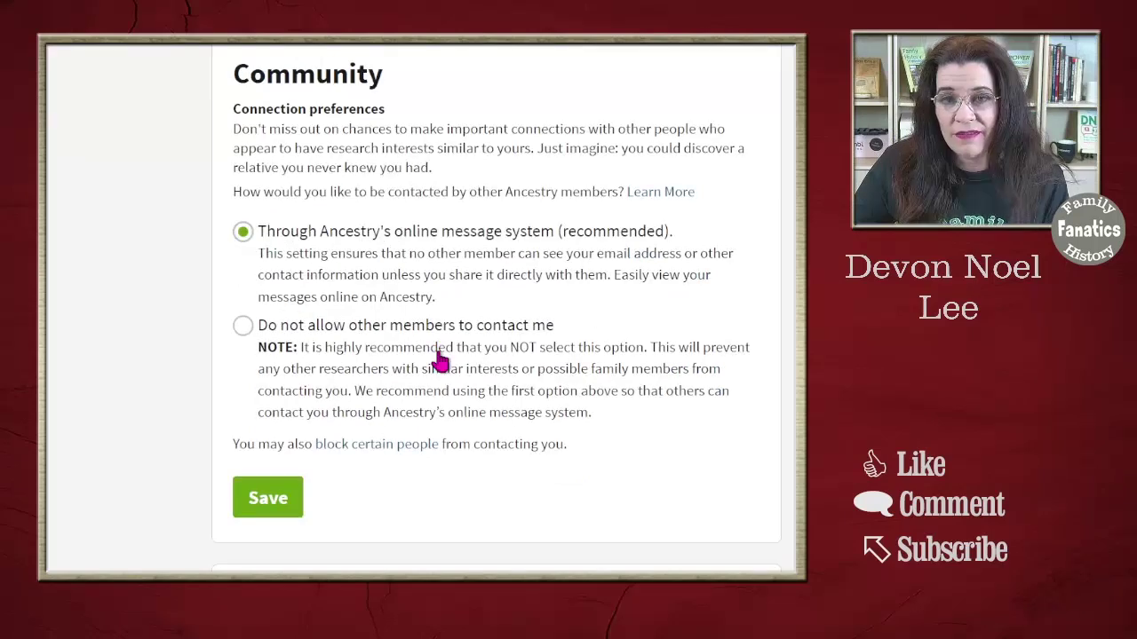
scroll(442, 359, down, 1)
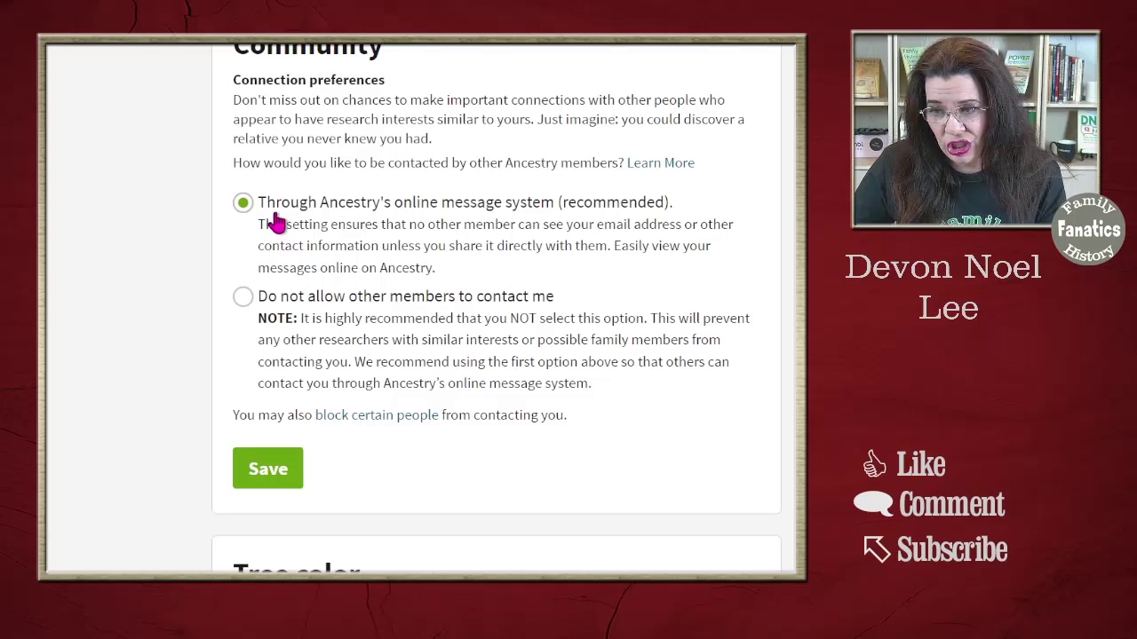
scroll(267, 227, down, 1)
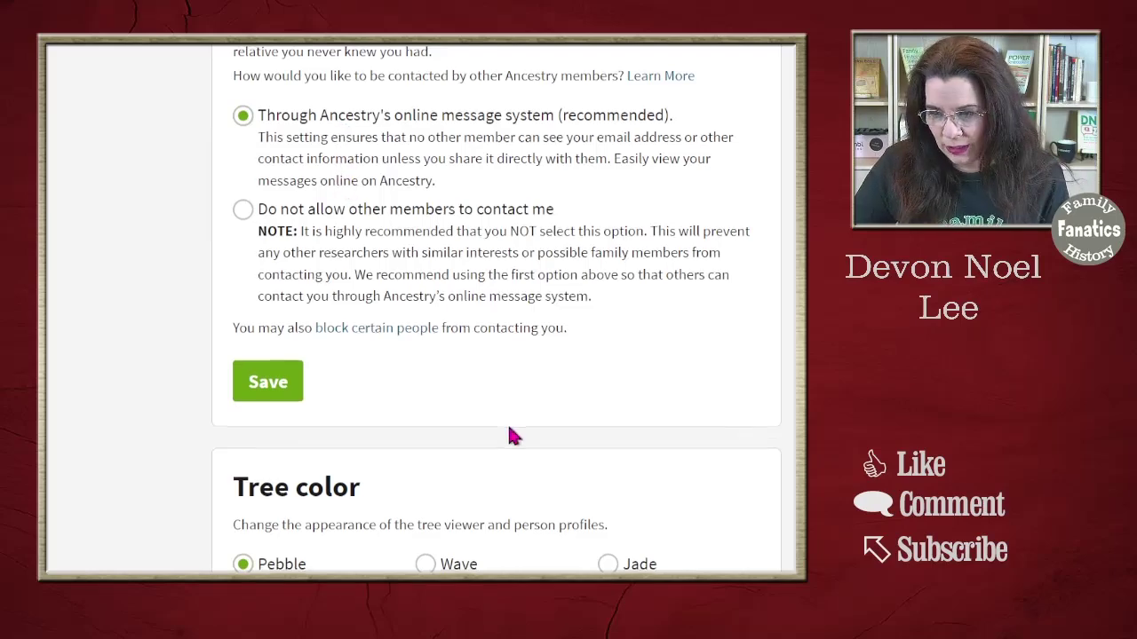
scroll(510, 430, down, 5)
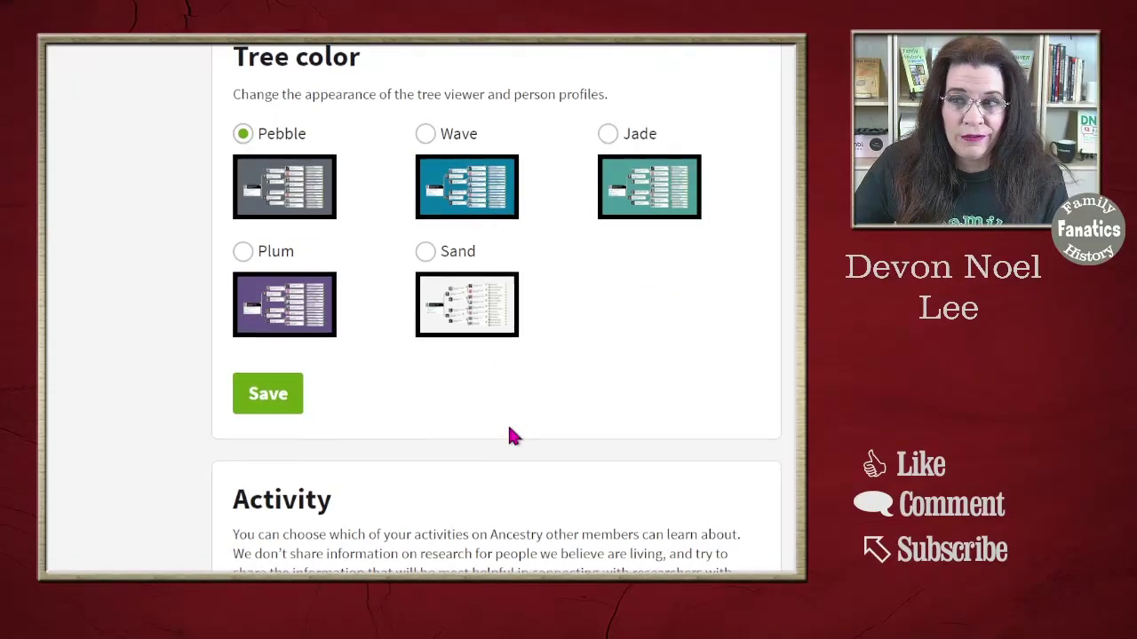
- Open the Lujan Family Tree - NM in the tree viewer and examine its appearance and hint markers
scroll(511, 435, up, 10)
scroll(511, 435, up, 10)
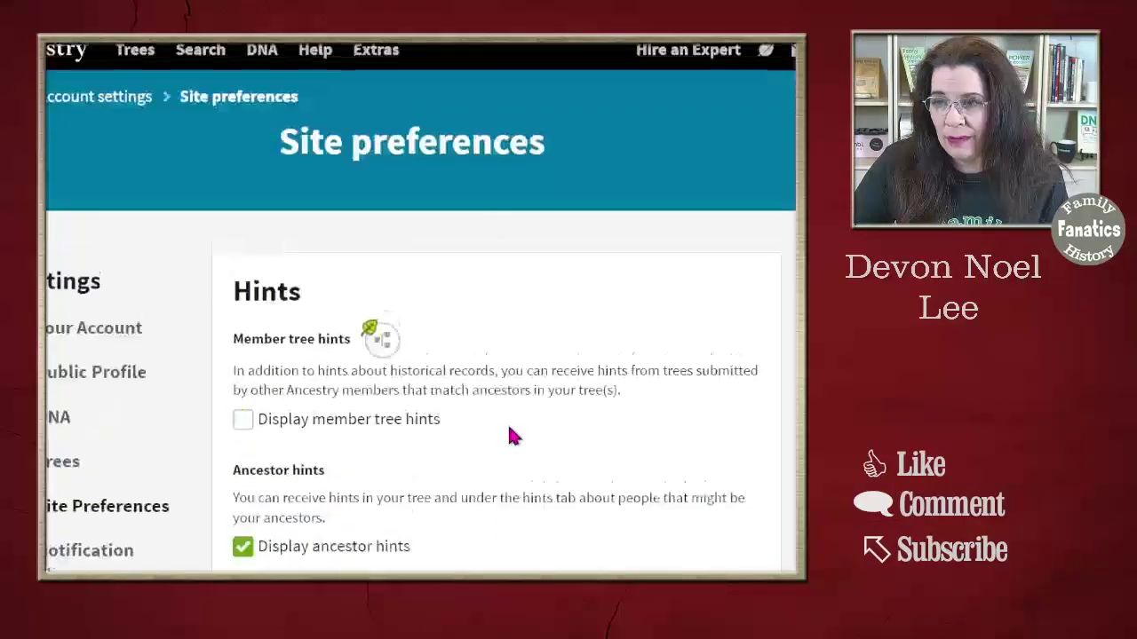
click(133, 51)
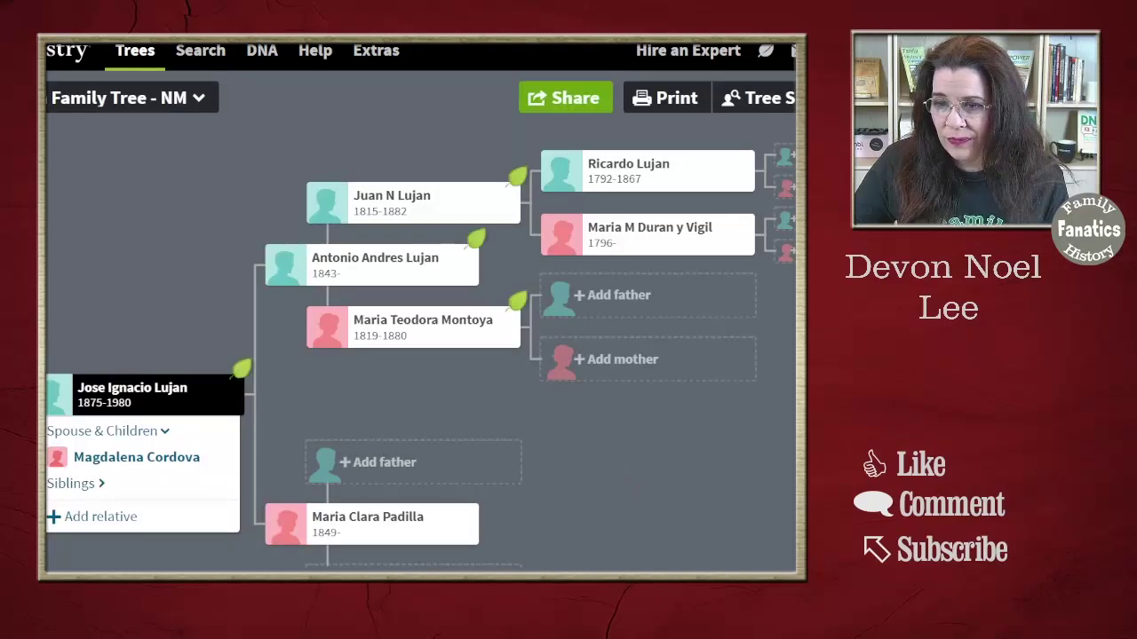
scroll(178, 246, down, 3)
scroll(170, 231, up, 2)
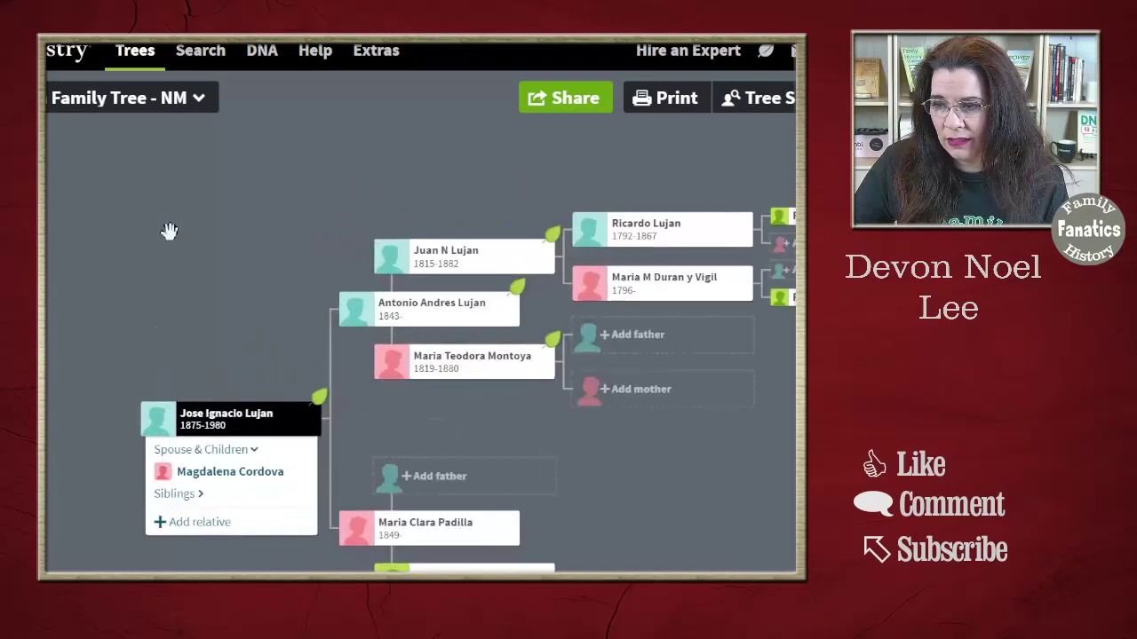
drag(172, 254, 97, 223)
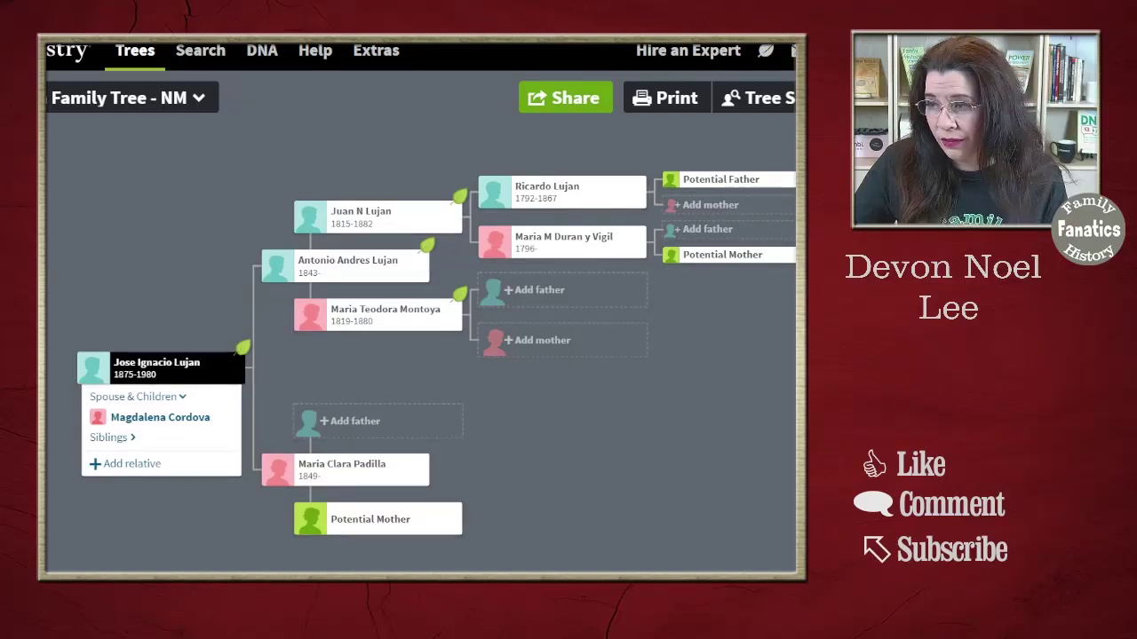
- Set the tree color to Jade in the site preferences and save it
click(793, 51)
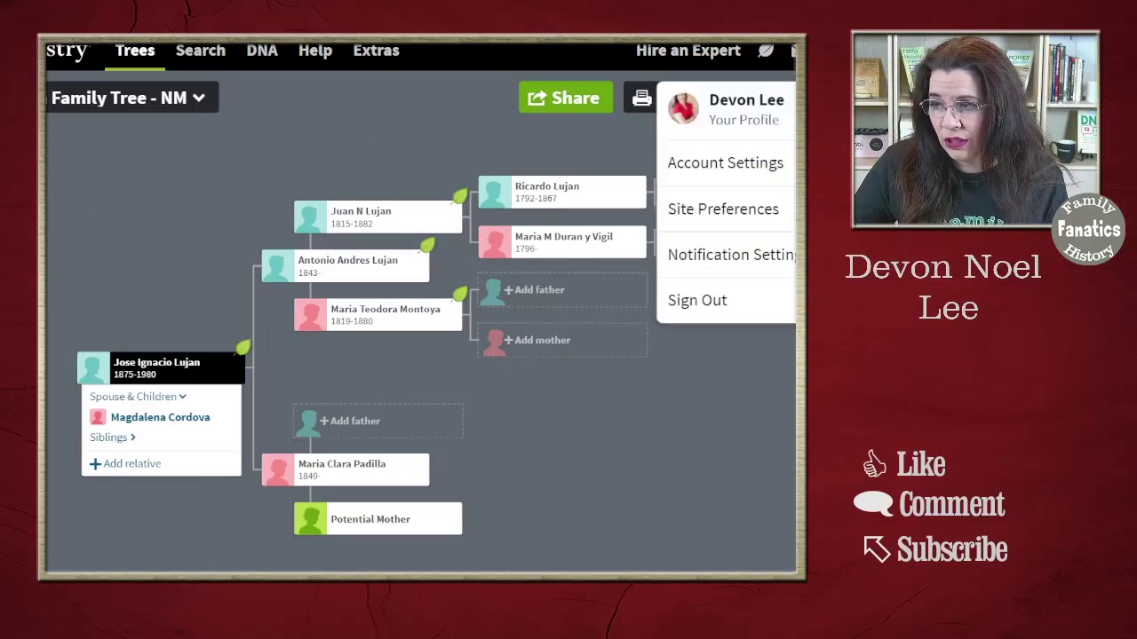
click(721, 217)
scroll(675, 424, down, 15)
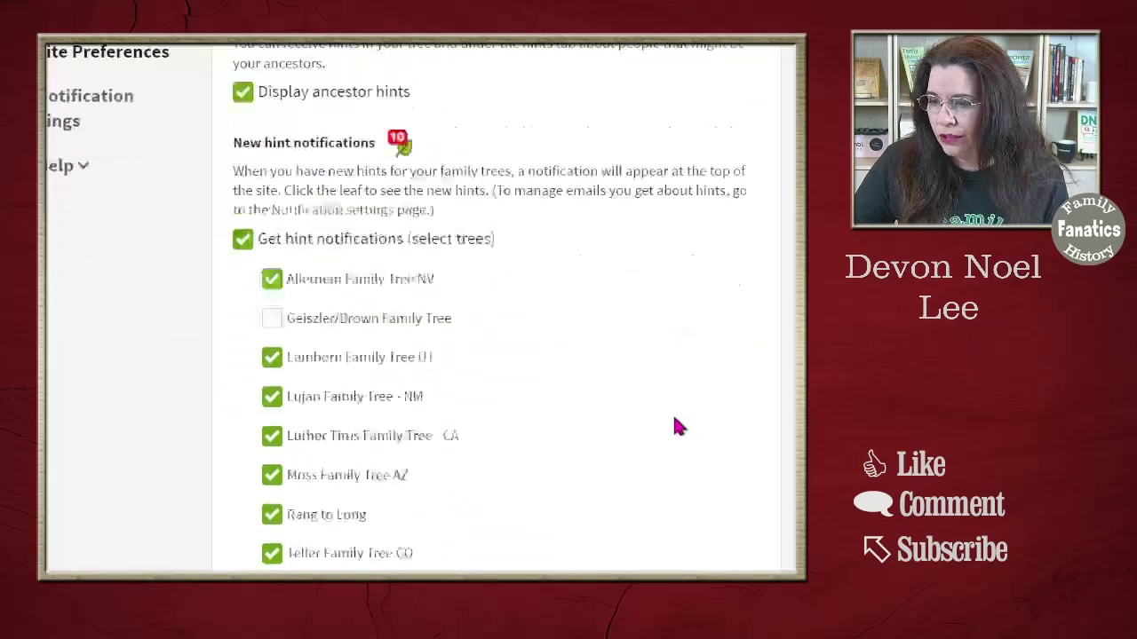
scroll(675, 427, down, 6)
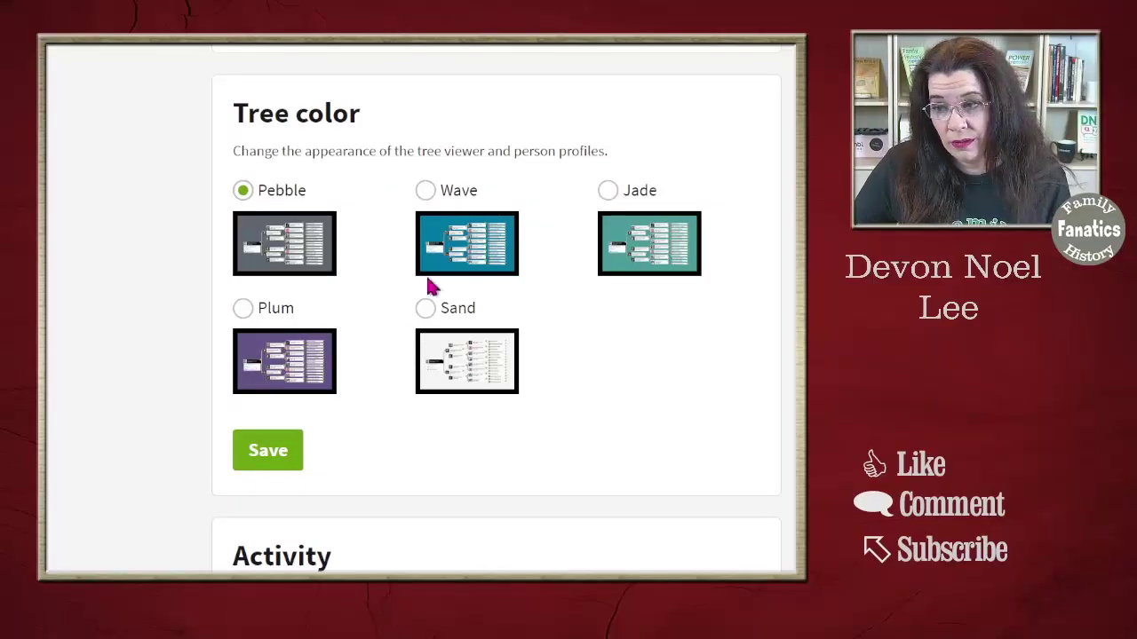
click(643, 255)
click(269, 458)
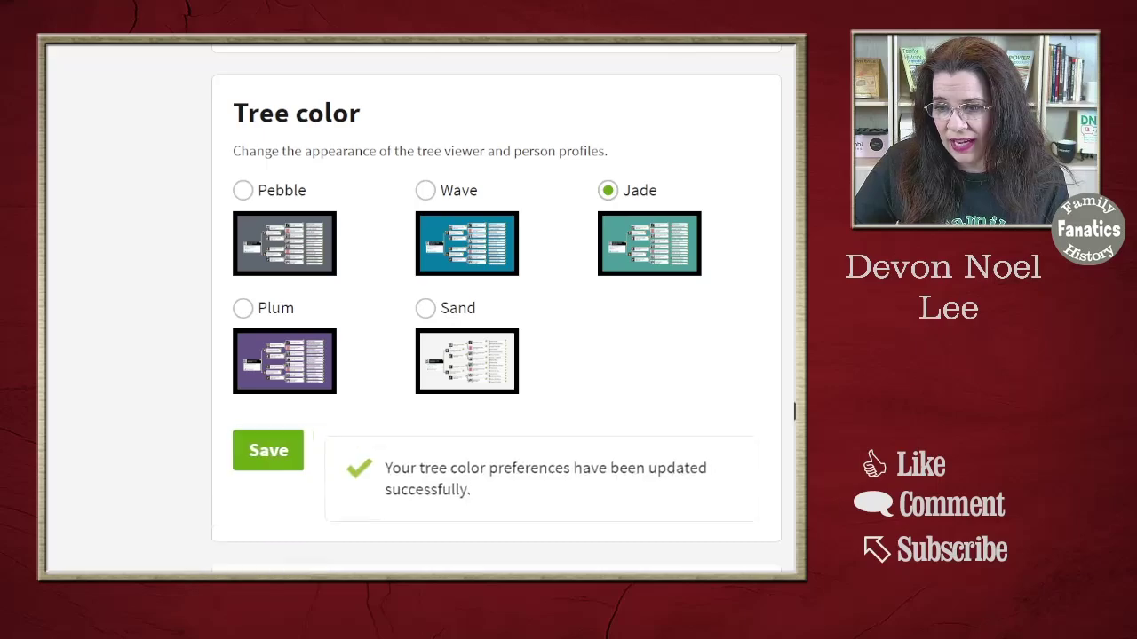
- Open the notification settings and examine the email and push options for the Ancestry family trees
scroll(751, 502, up, 15)
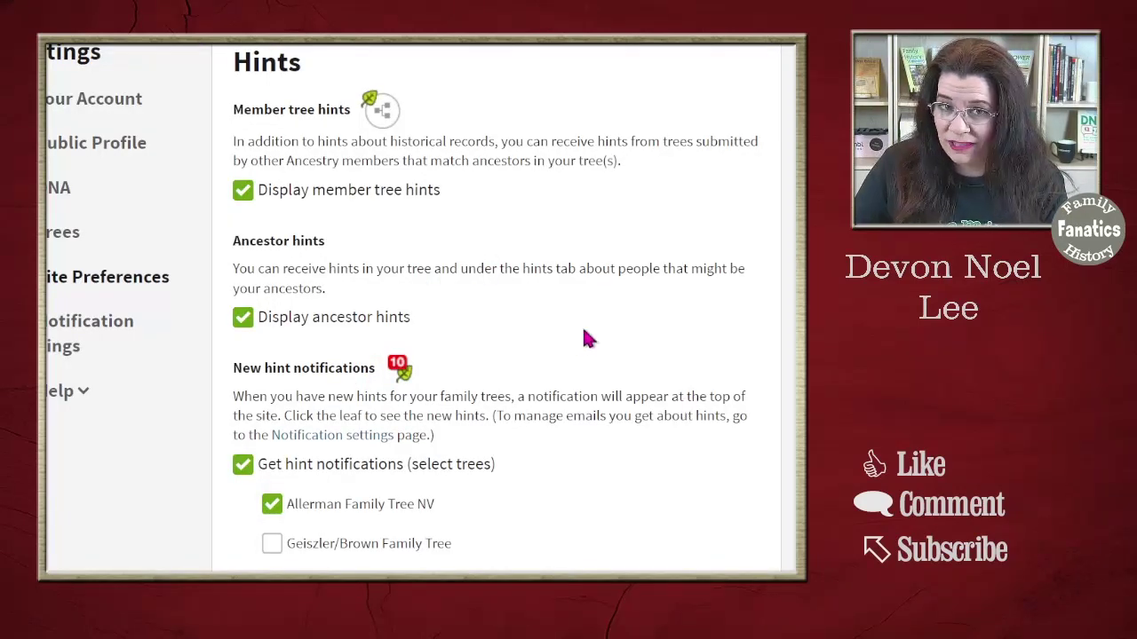
click(60, 341)
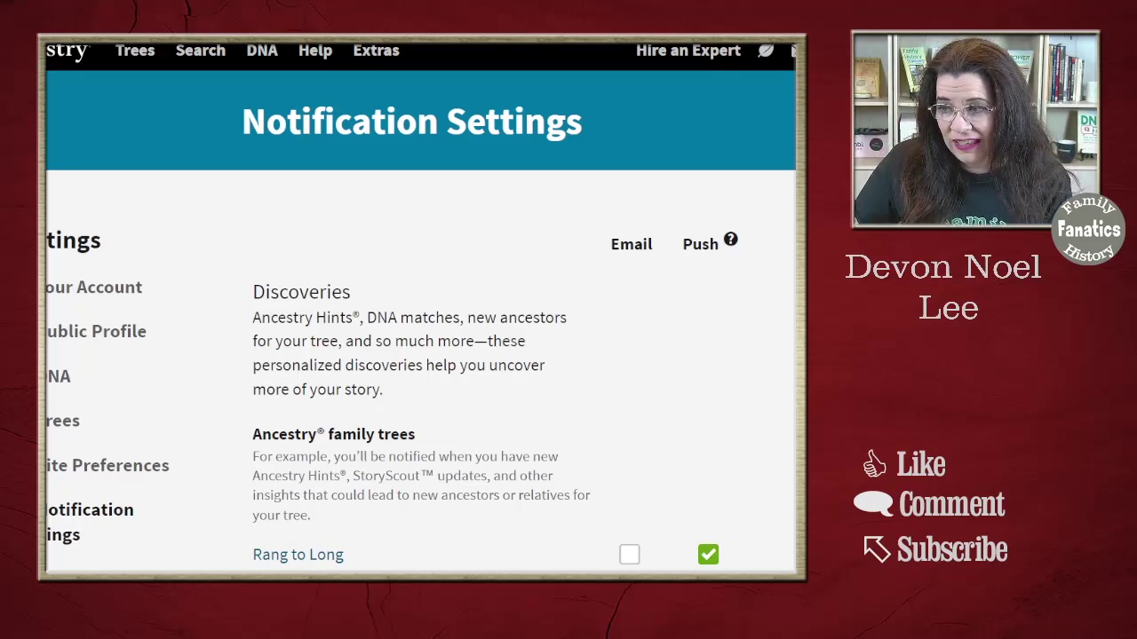
scroll(728, 302, down, 2)
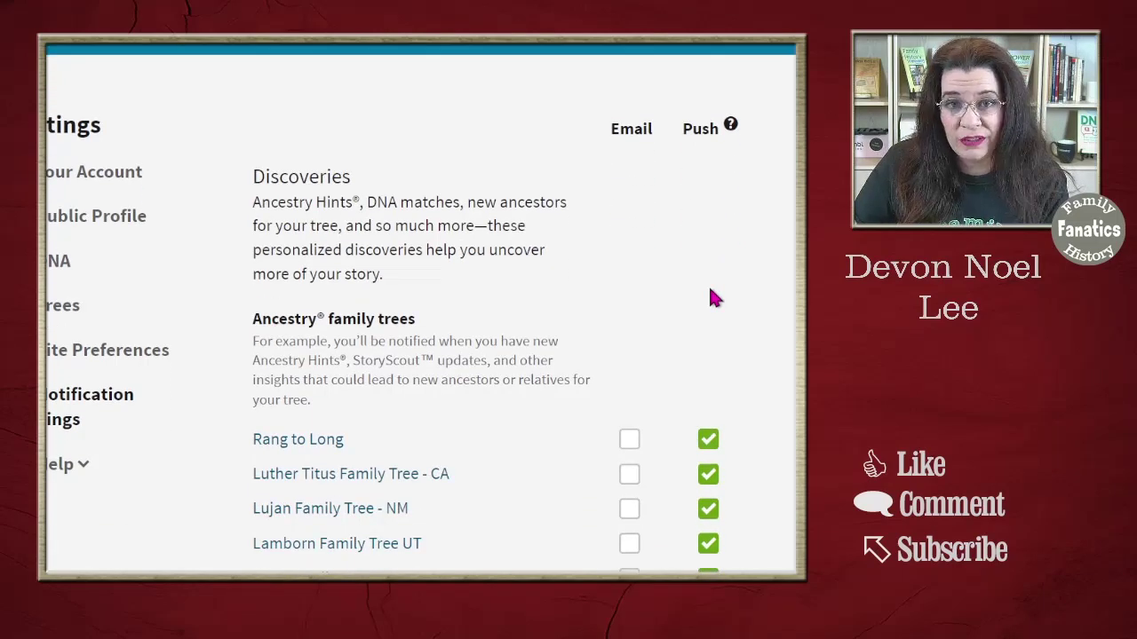
scroll(613, 239, down, 3)
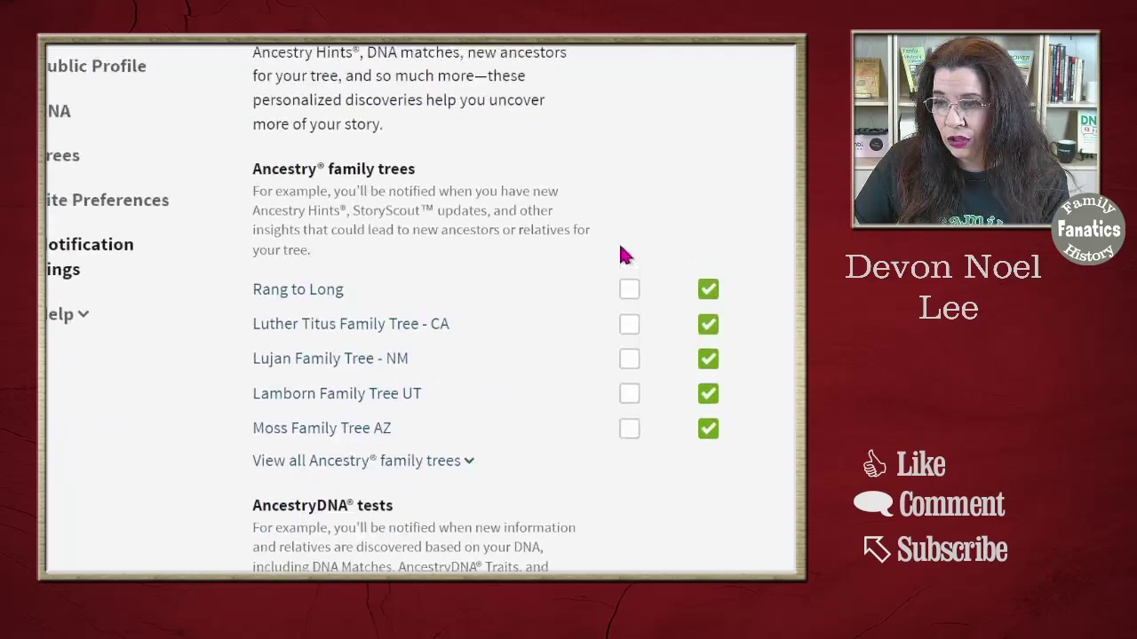
scroll(619, 248, up, 2)
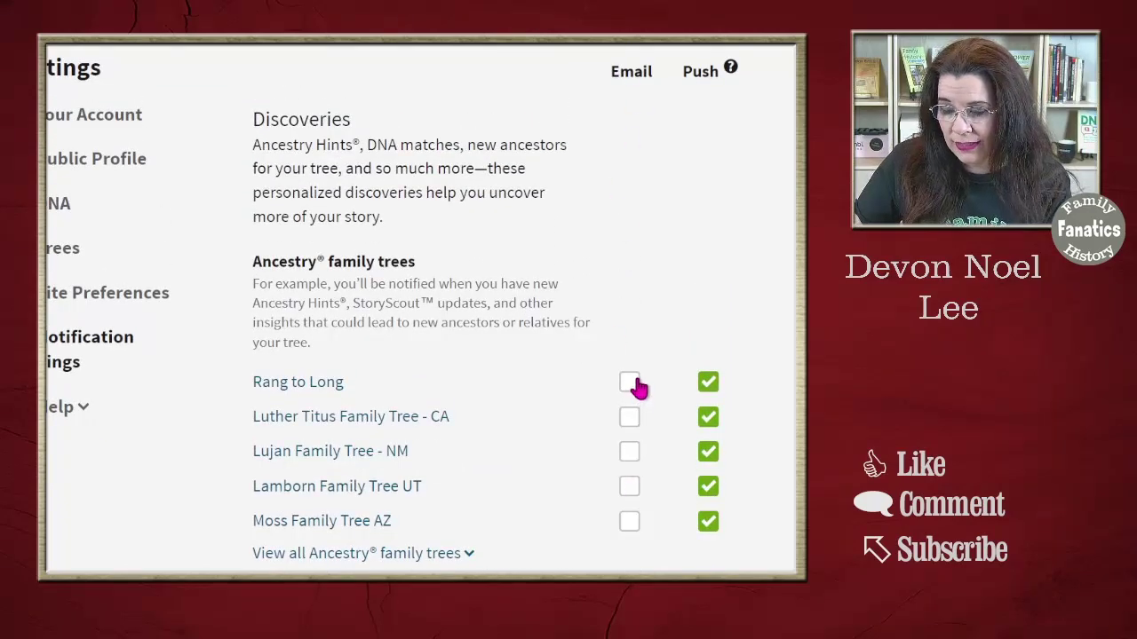
- Expand the list to all family trees and turn on email notifications for the Geiszler/Brown Family Tree
click(446, 554)
scroll(547, 480, down, 1)
scroll(544, 478, down, 2)
click(628, 453)
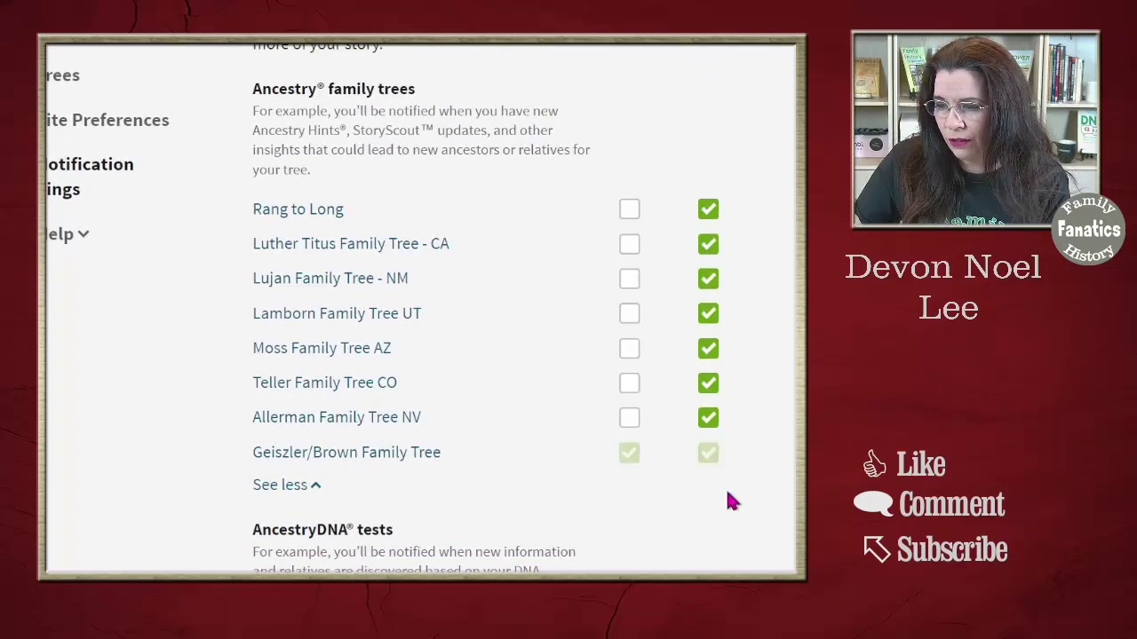
scroll(726, 496, up, 2)
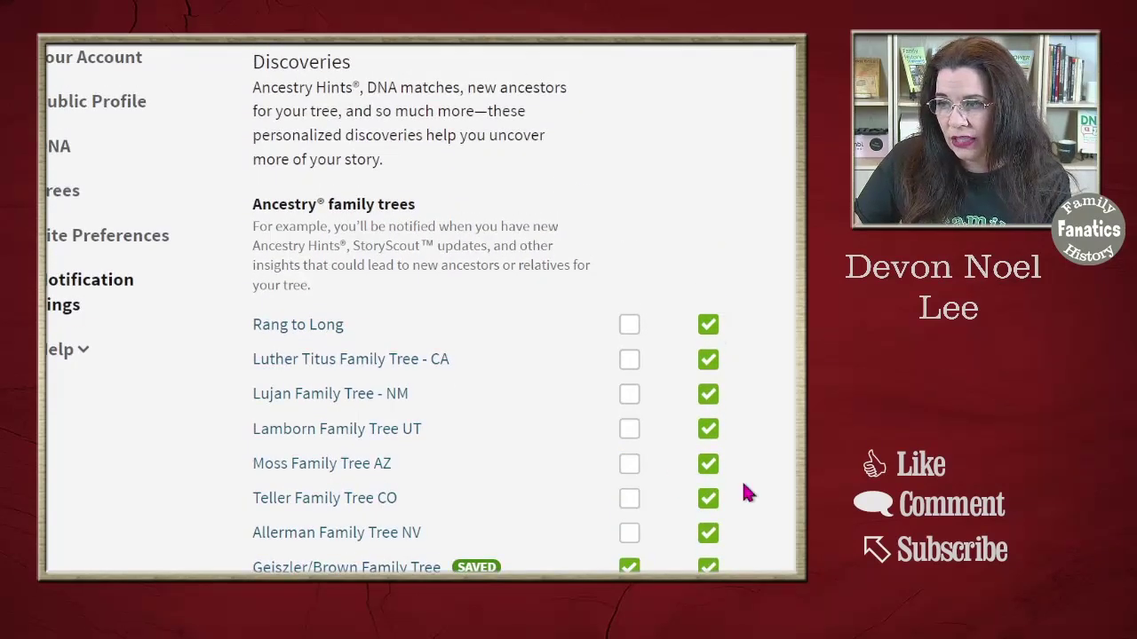
- Examine the email and push notification options for family trees, AncestryDNA tests and collaboration
scroll(746, 489, up, 1)
scroll(744, 480, up, 2)
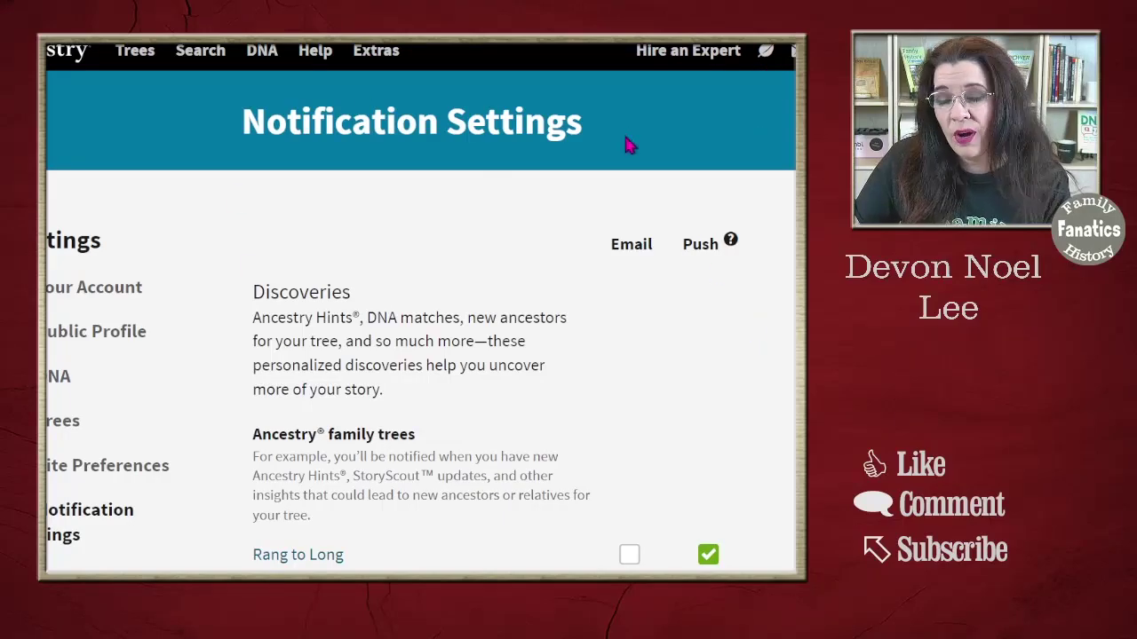
scroll(611, 471, down, 4)
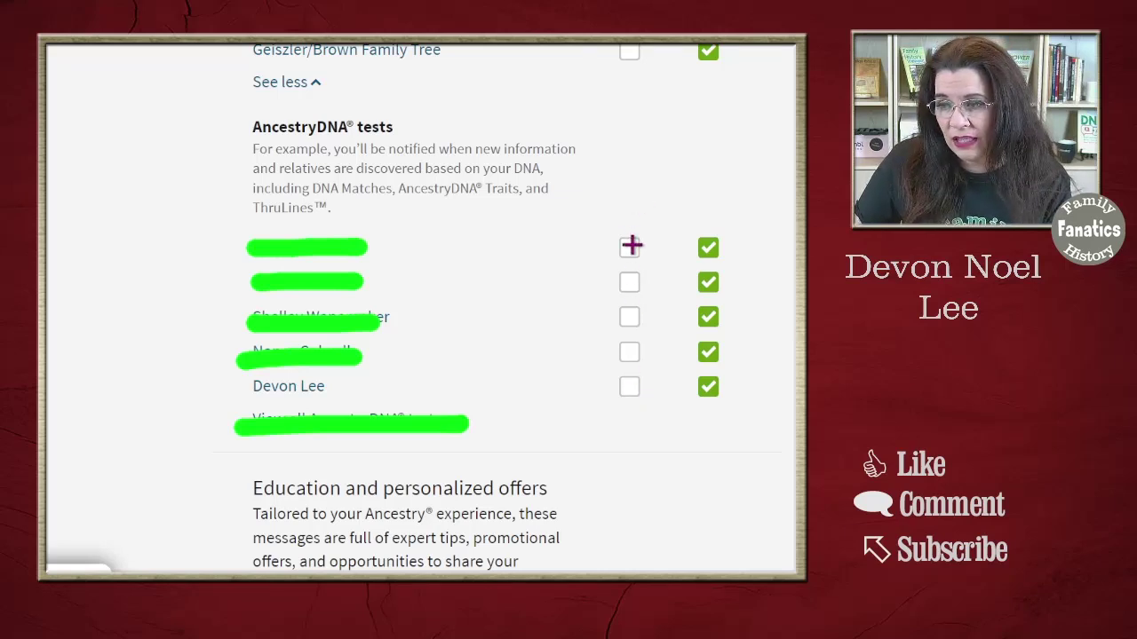
drag(621, 238, 673, 207)
drag(616, 286, 657, 267)
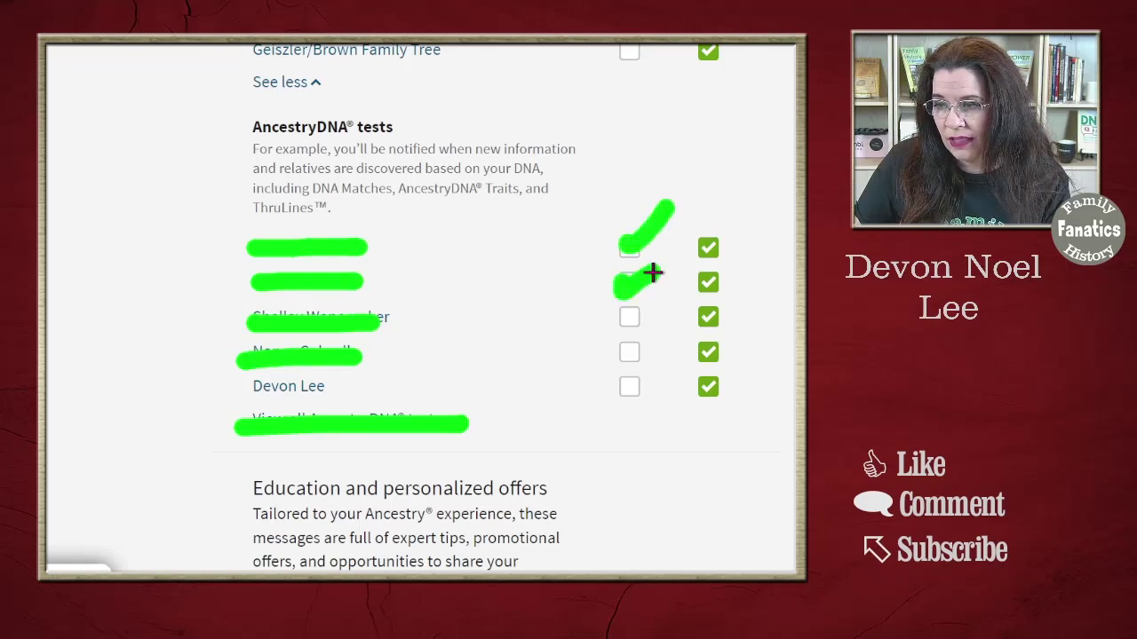
drag(622, 317, 671, 305)
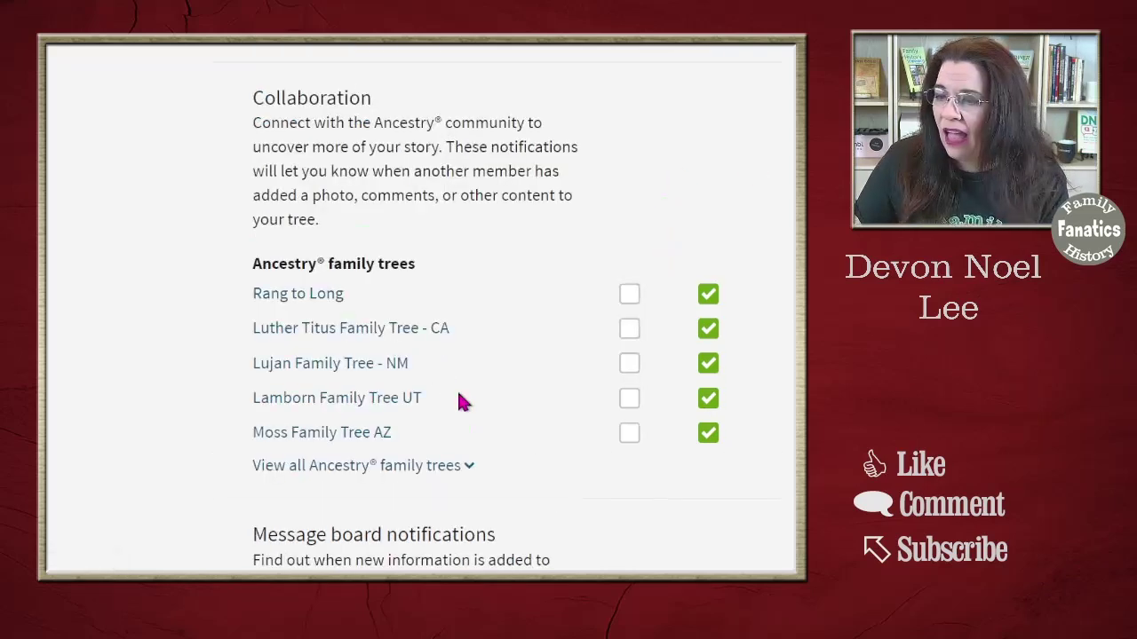
scroll(465, 399, down, 1)
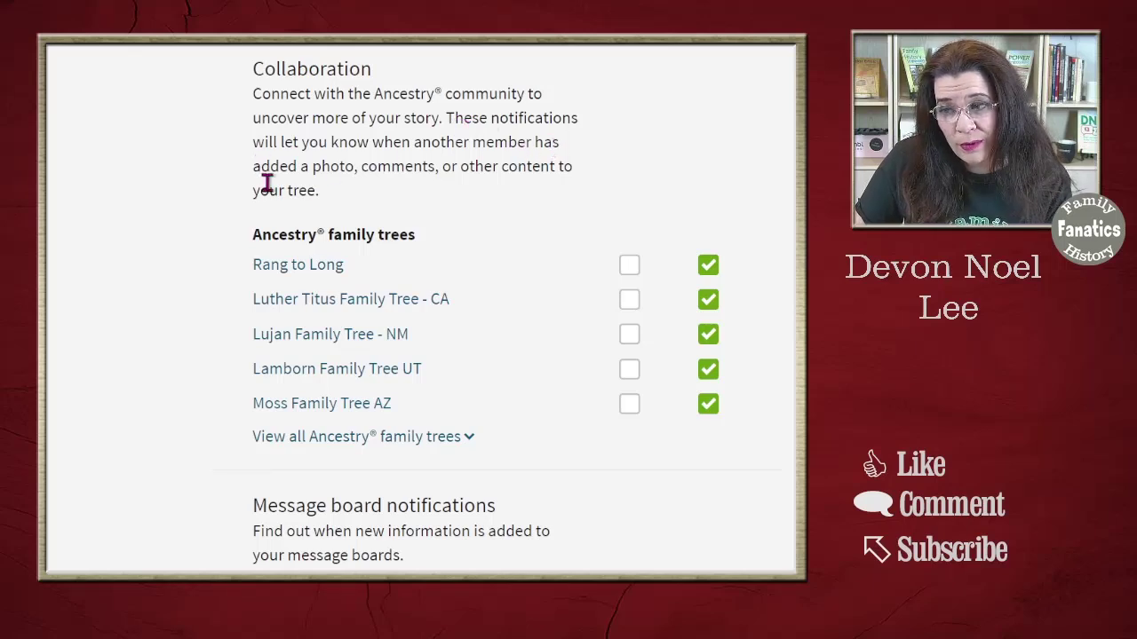
scroll(540, 200, up, 10)
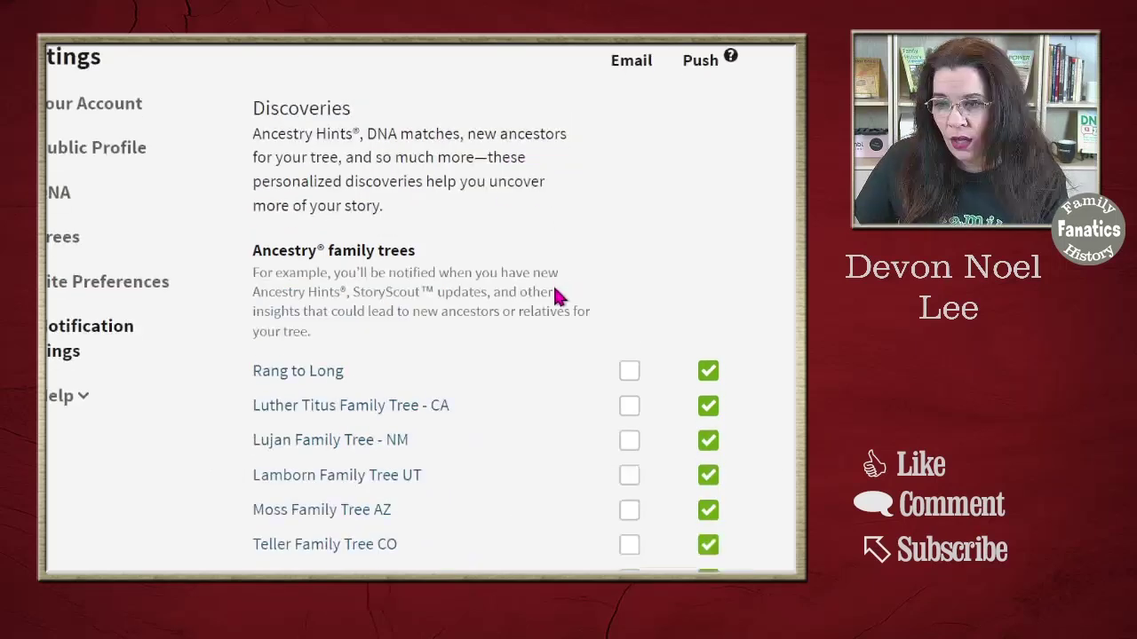
scroll(551, 294, down, 1)
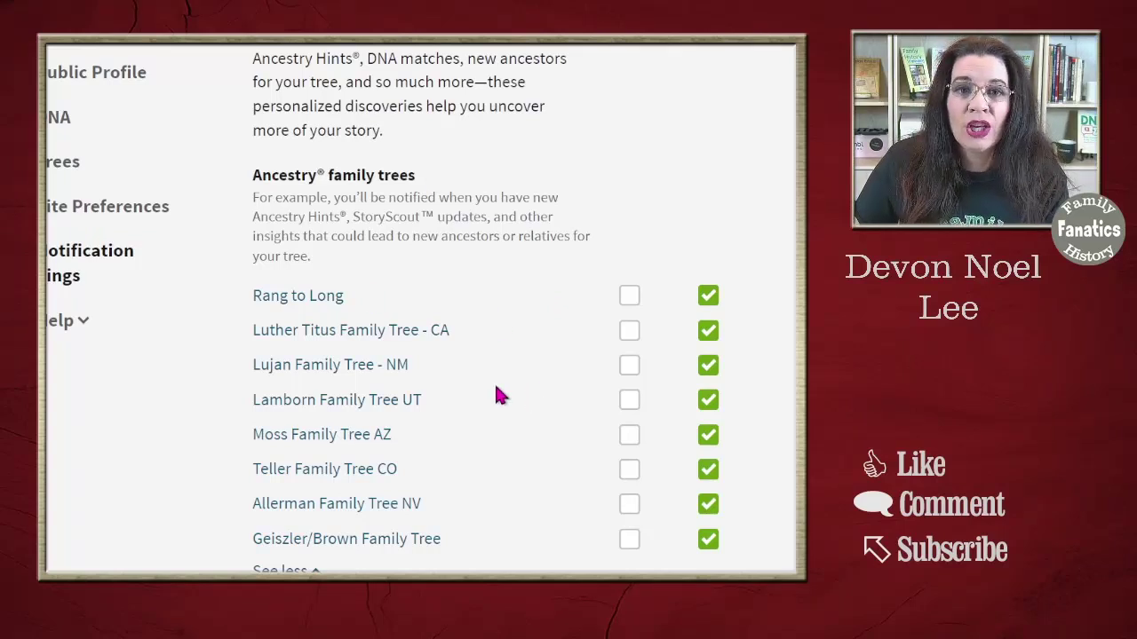
scroll(604, 329, down, 5)
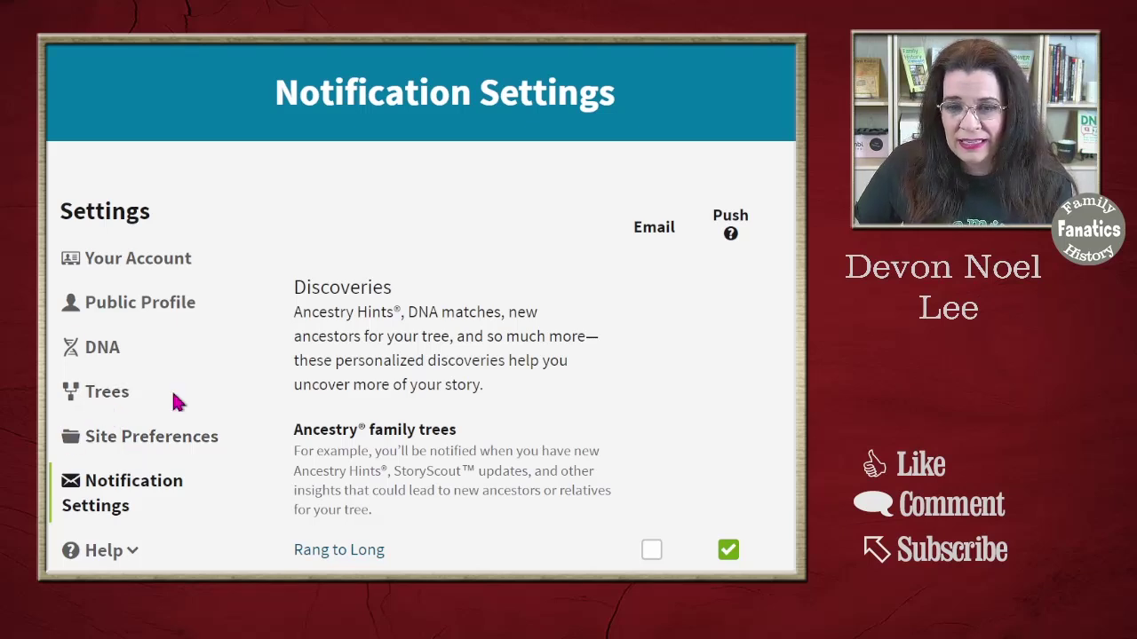
- Go to the settings for your trees and open the Teller Family Tree CO
click(82, 400)
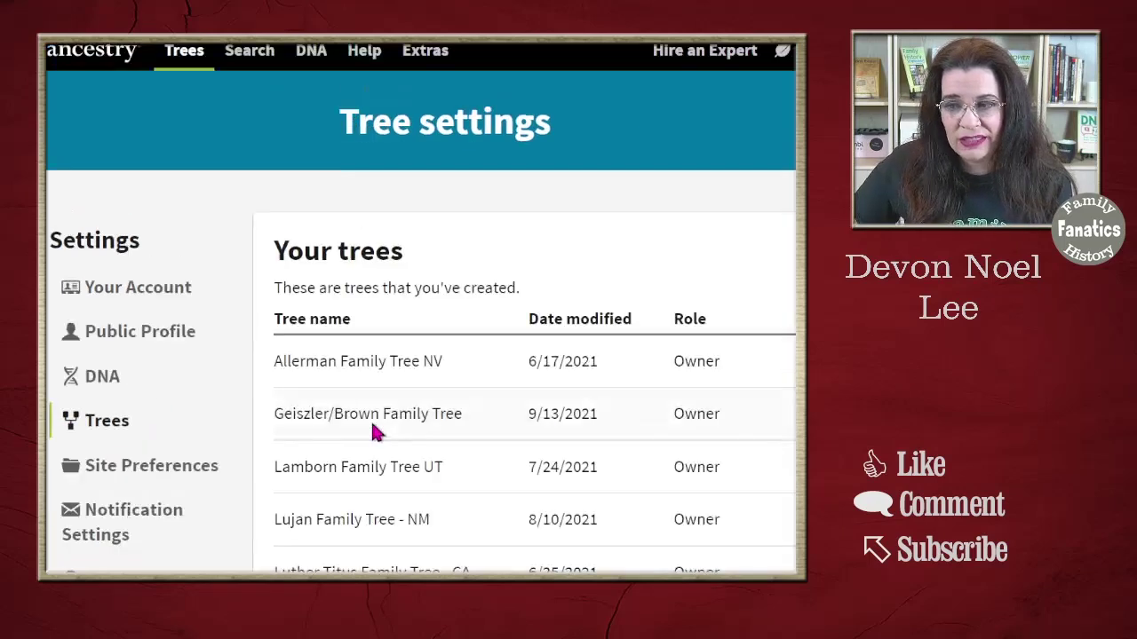
scroll(400, 451, down, 1)
scroll(408, 487, up, 1)
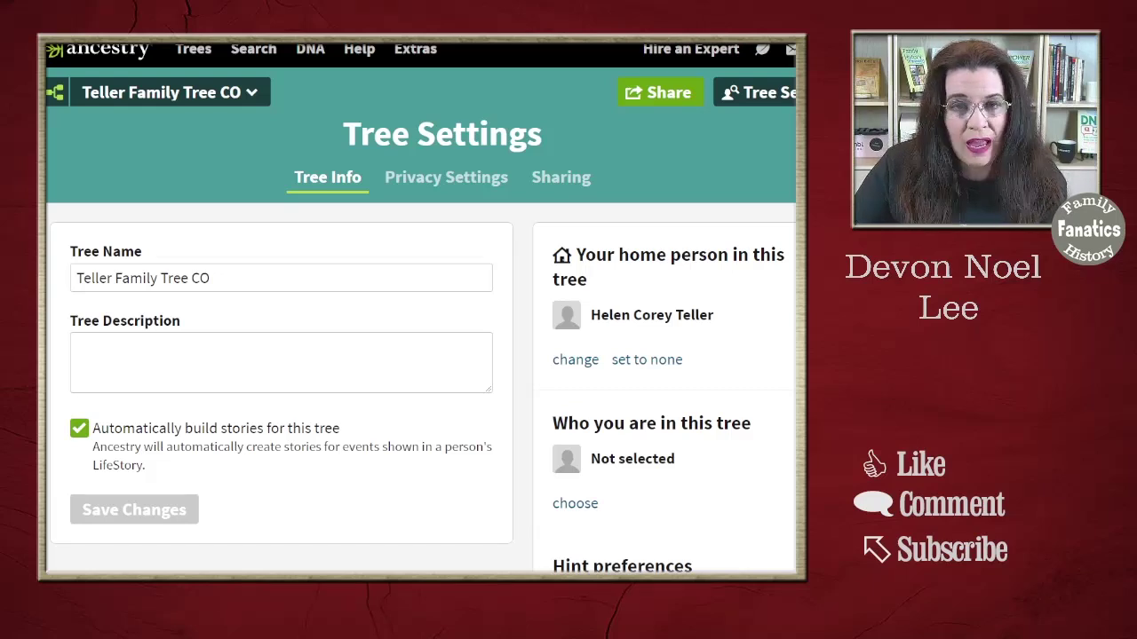
- Prefix the tree name with the home person's first name, enter the description "4 generations of Colorado families." and save, keeping automatic stories on
click(76, 278)
text(Helen)
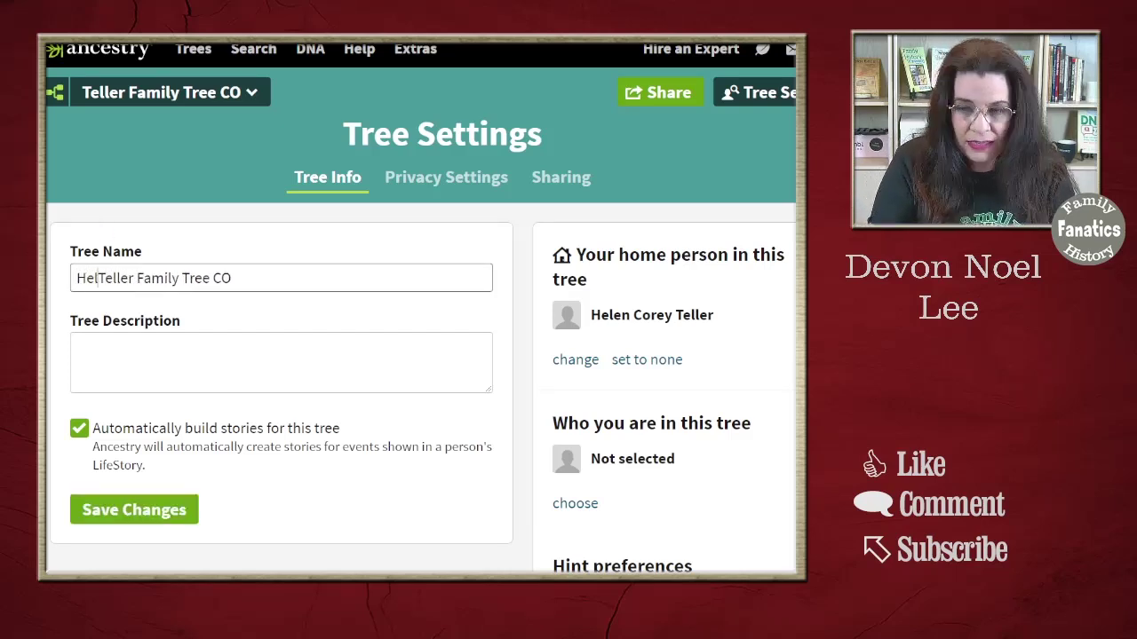
click(169, 380)
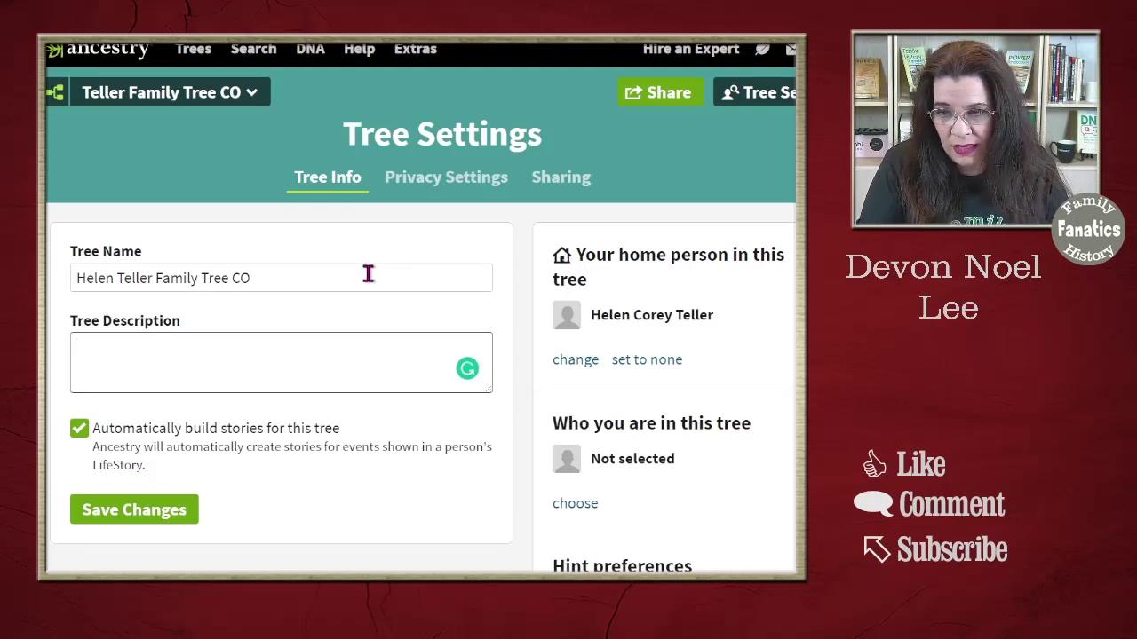
text(4 generations of Colorado families.)
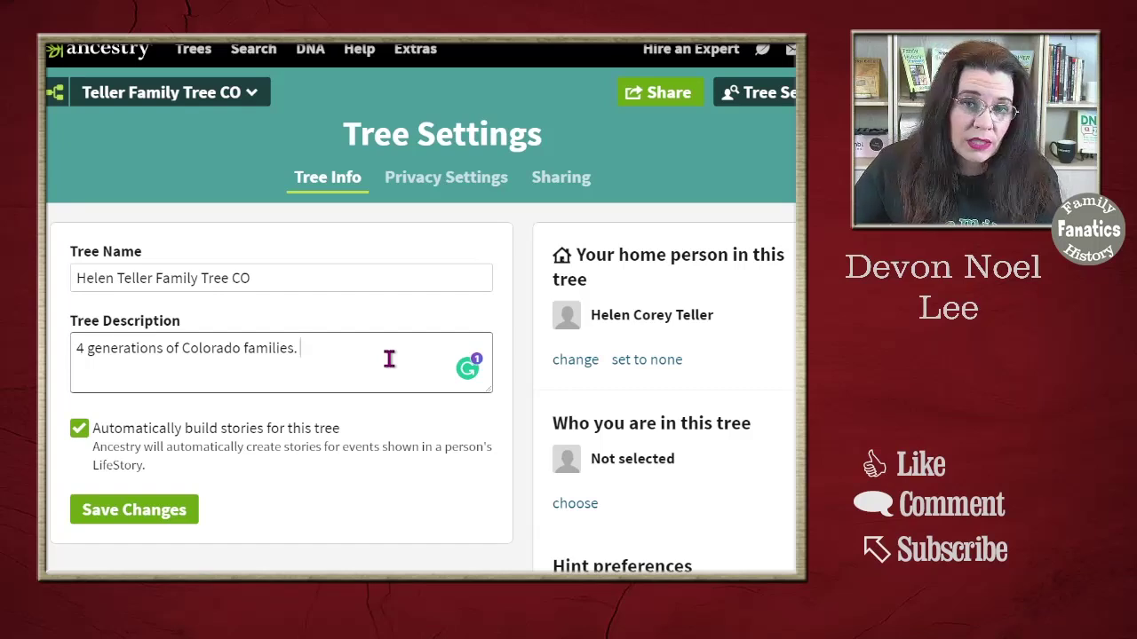
click(80, 429)
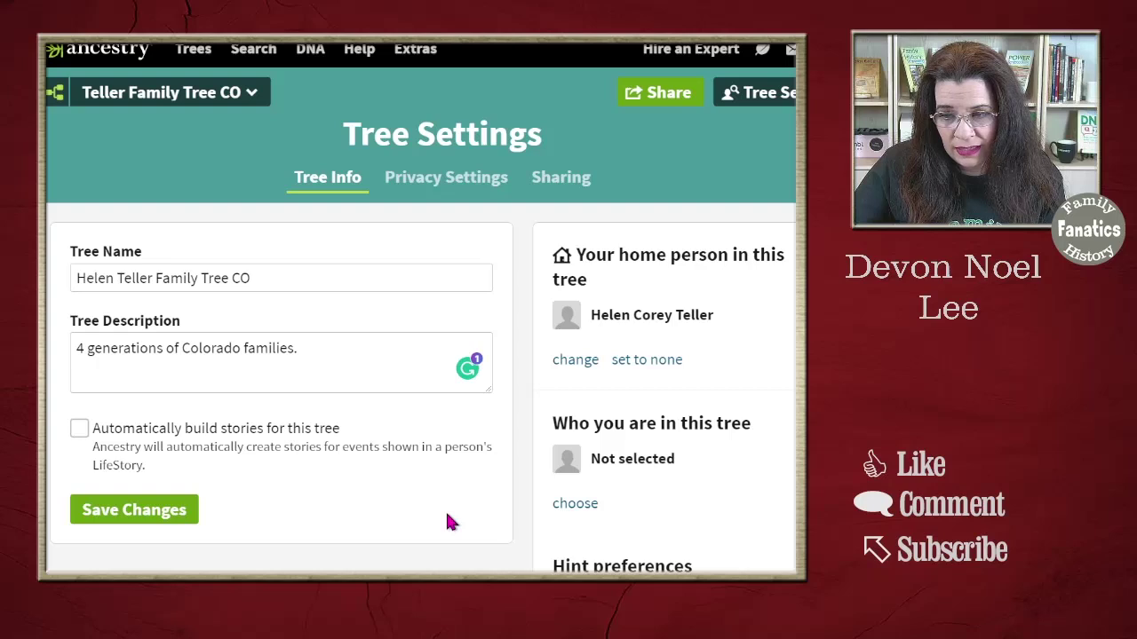
click(79, 429)
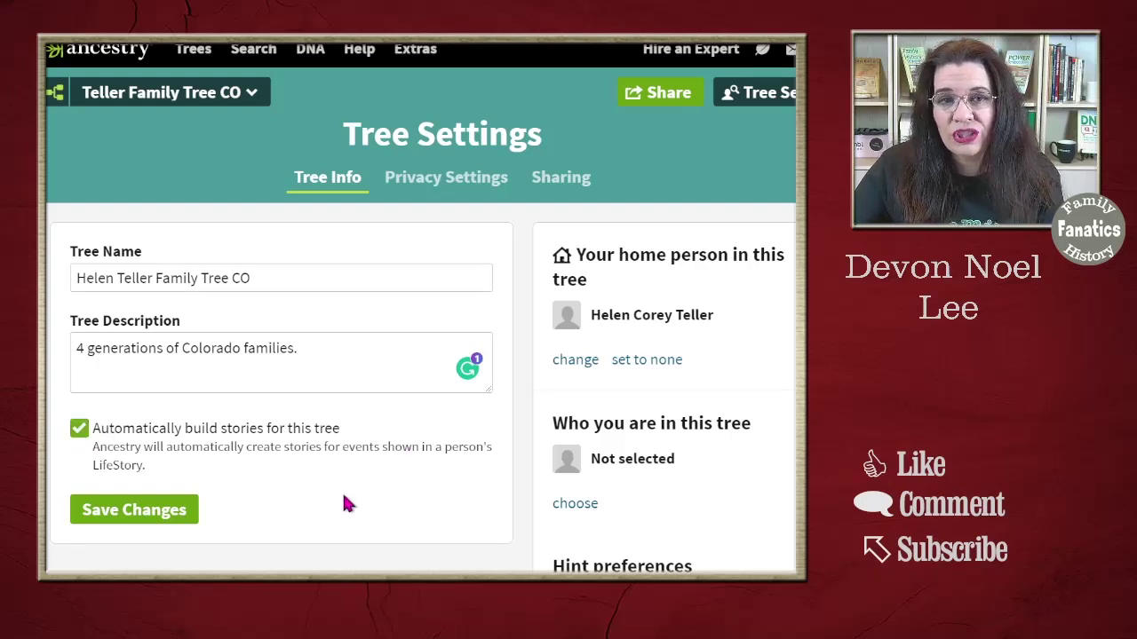
click(145, 512)
- Start changing the tree's home person and search the list of everyone in the tree by the tree's family surname
scroll(394, 470, down, 1)
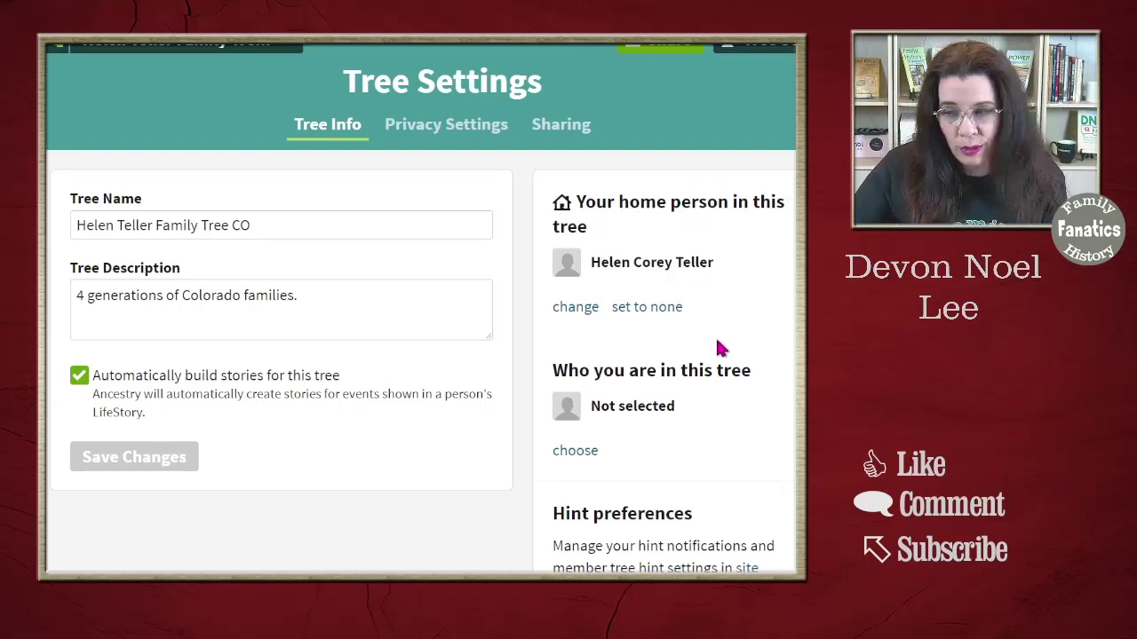
click(577, 309)
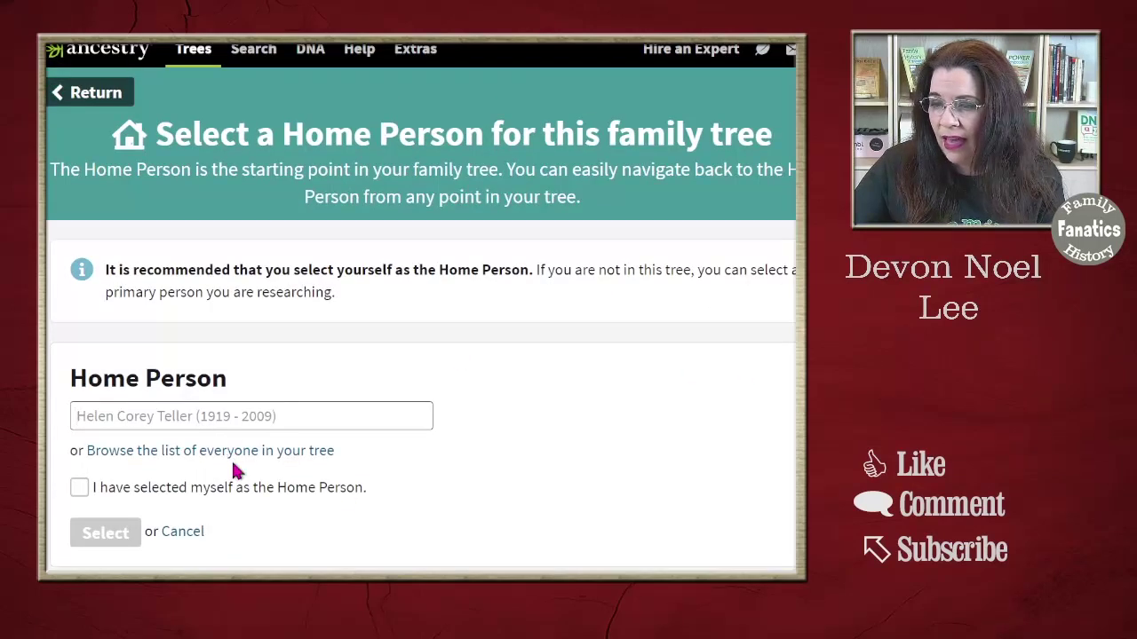
scroll(241, 494, down, 1)
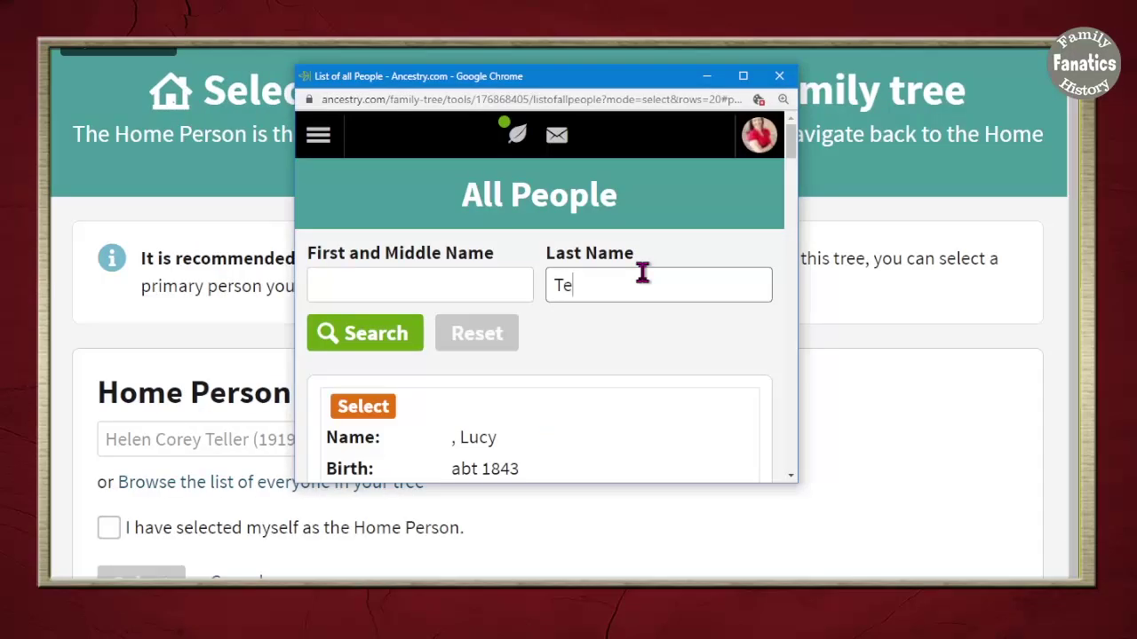
text(ller)
click(334, 349)
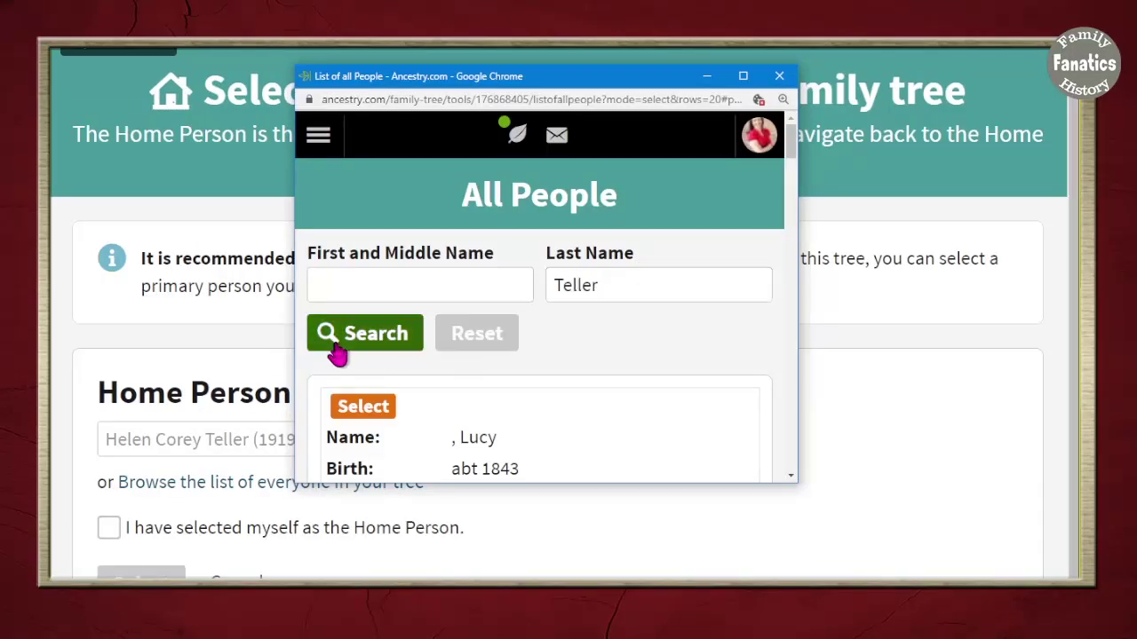
- Choose the second person in the search results as home person and mark that person as yourself
scroll(684, 430, down, 4)
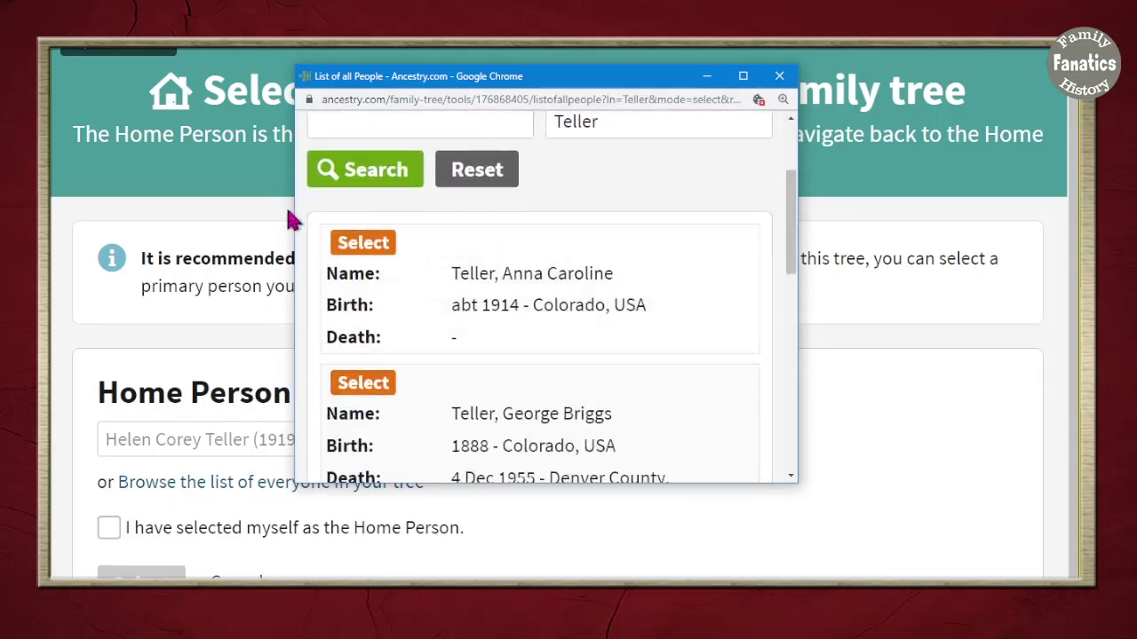
scroll(471, 378, down, 1)
click(356, 260)
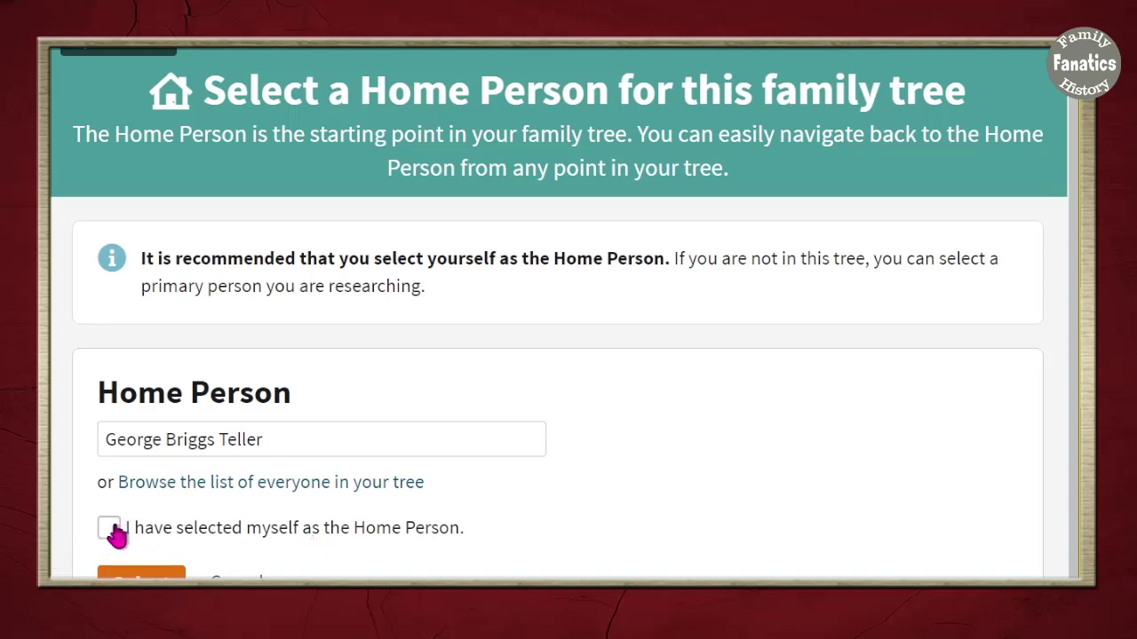
click(109, 528)
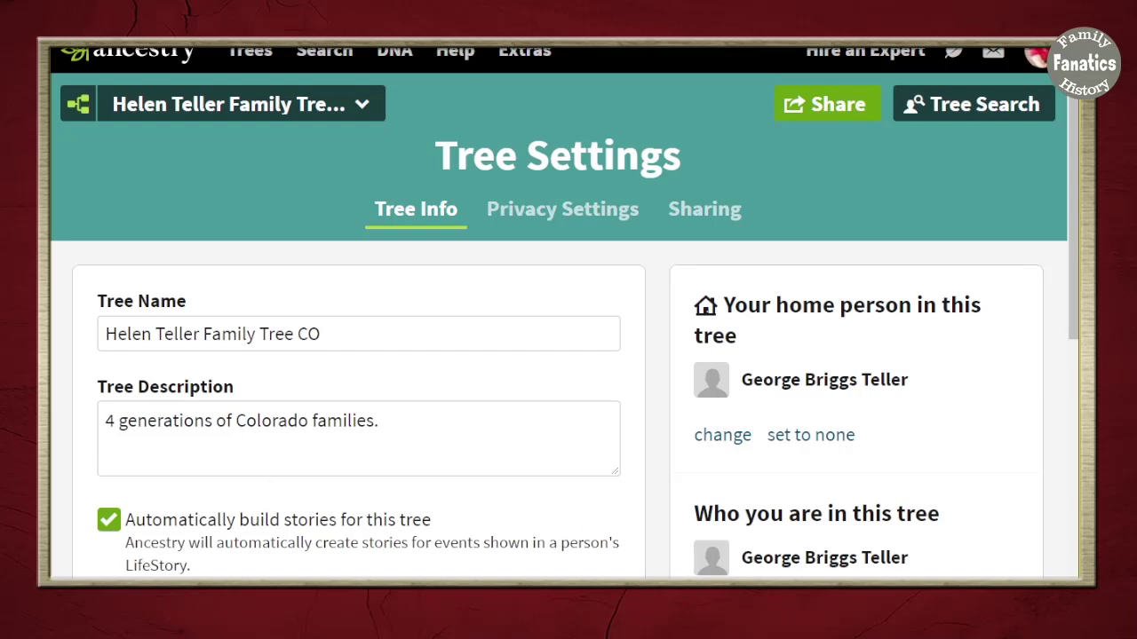
- Review the tree's public and private privacy options and prevent the private tree from being found in searches
scroll(422, 355, down, 5)
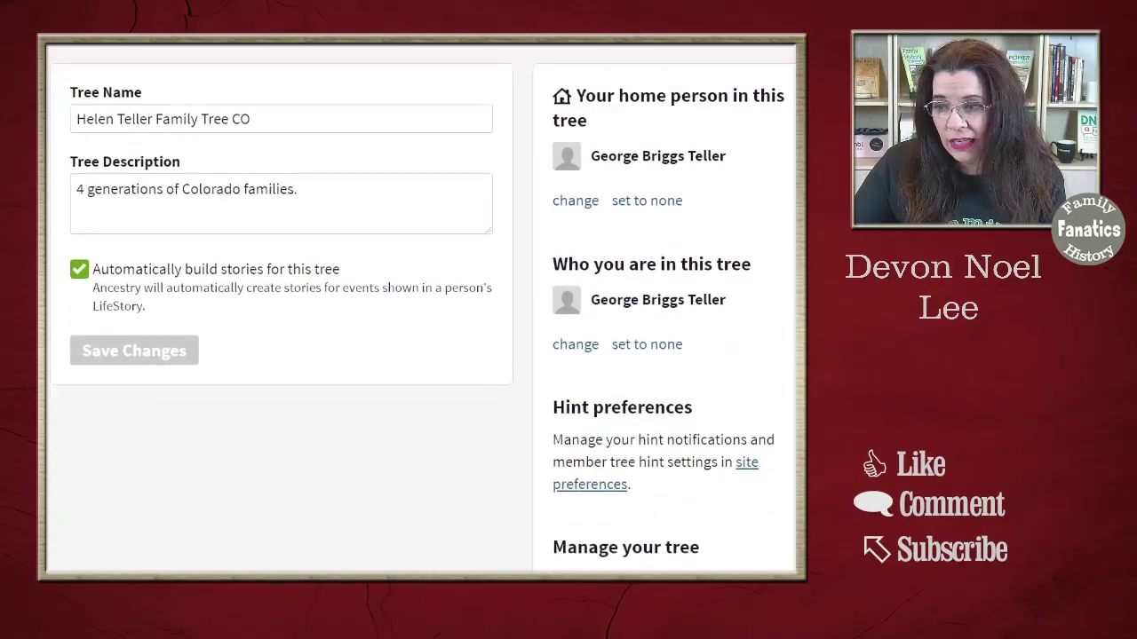
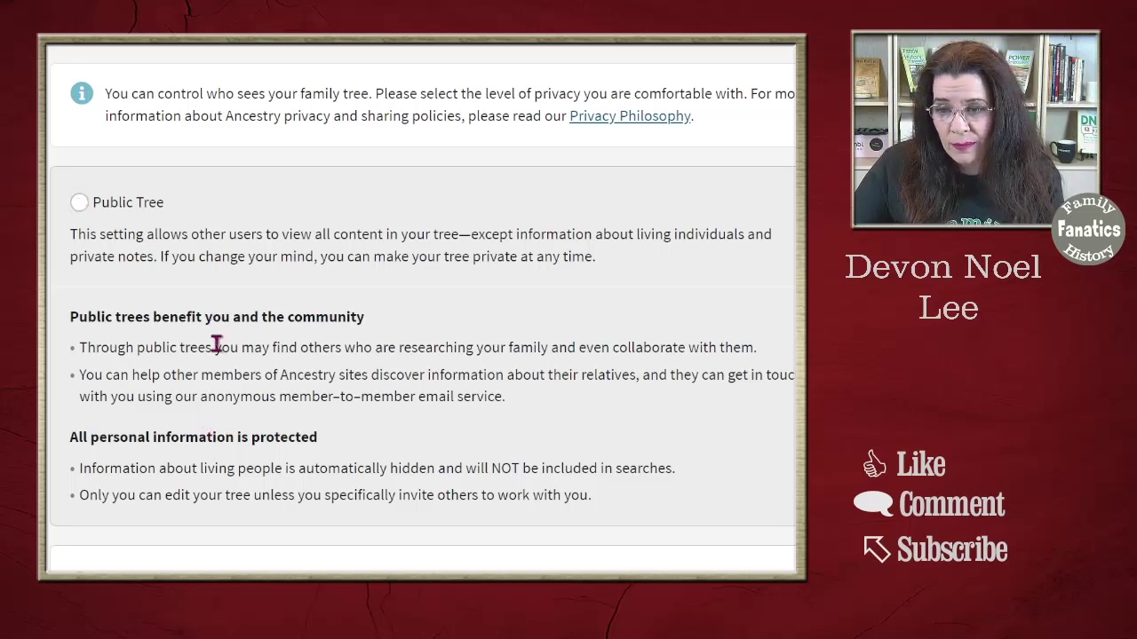
scroll(159, 374, down, 3)
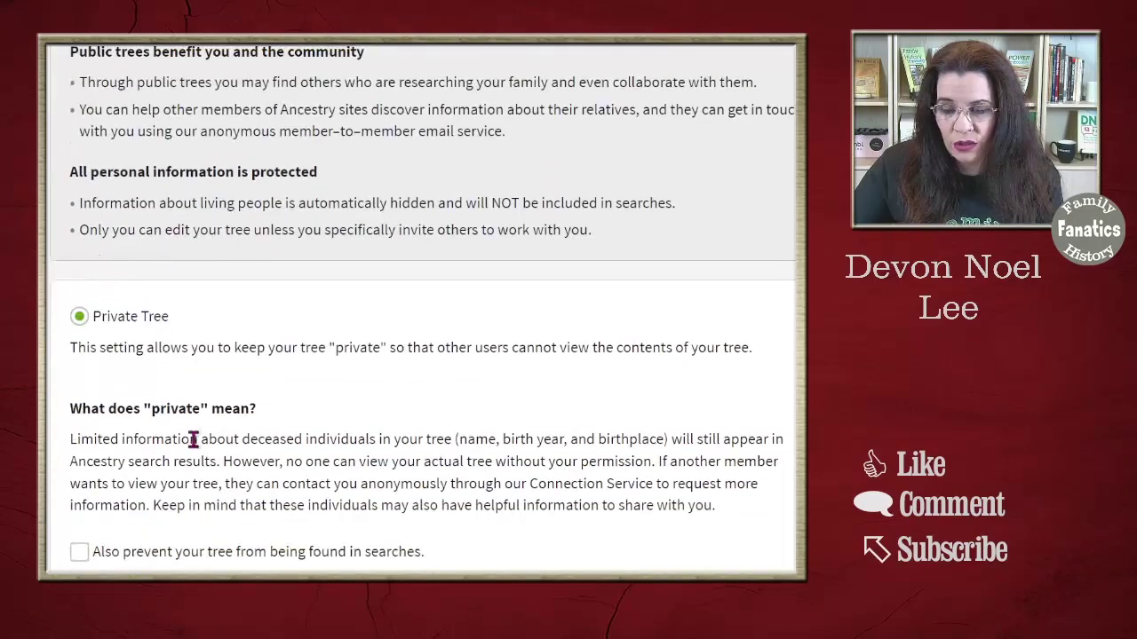
scroll(189, 438, down, 2)
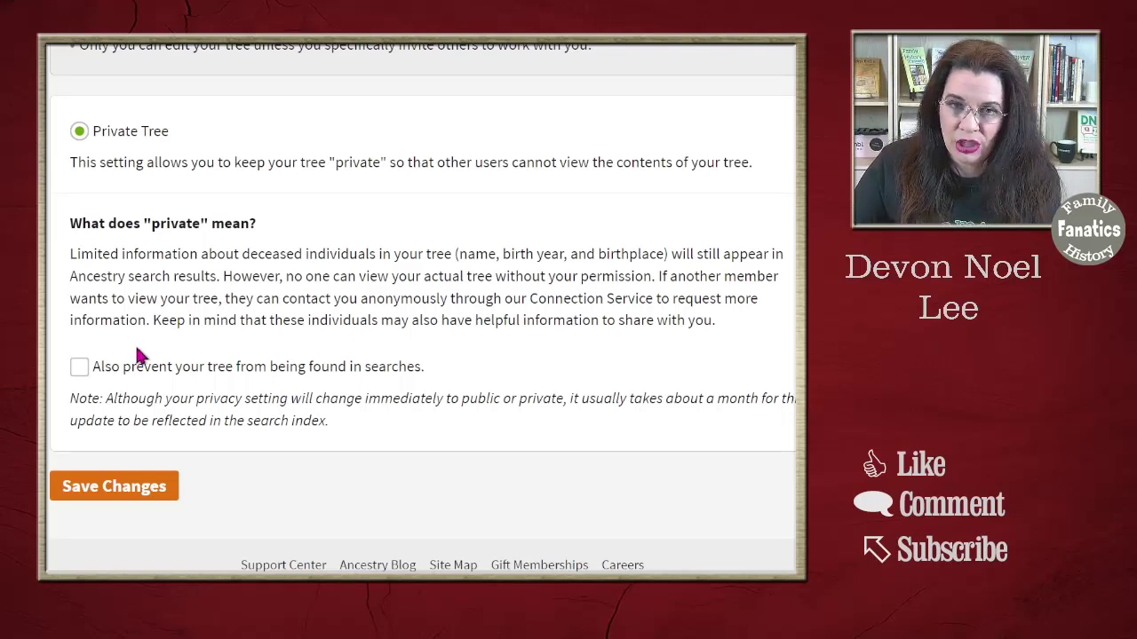
click(79, 370)
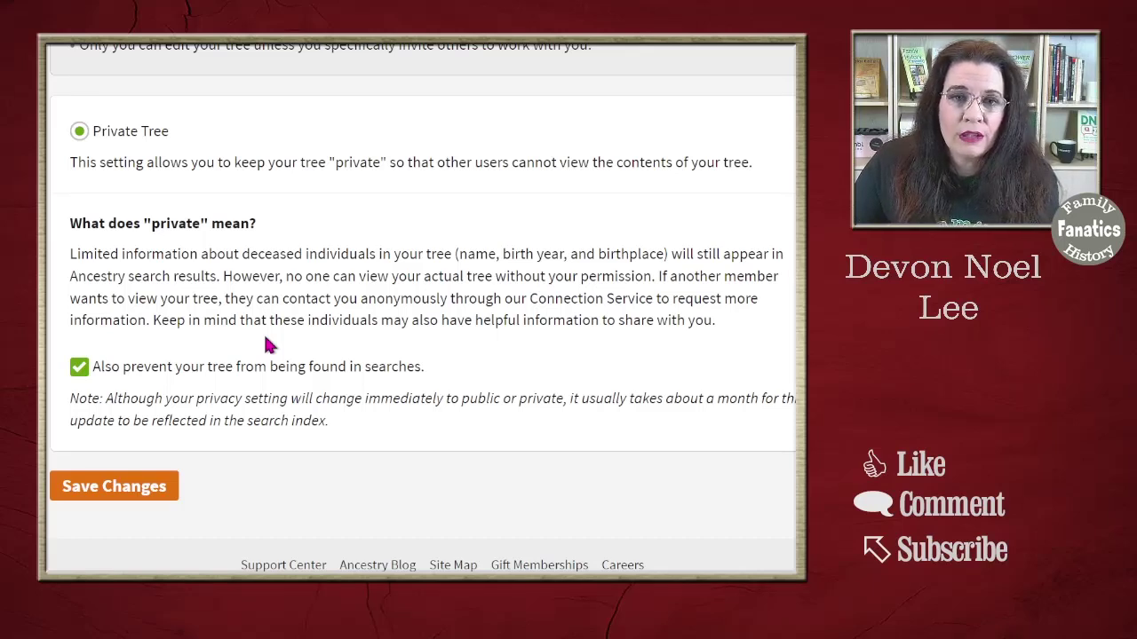
click(78, 368)
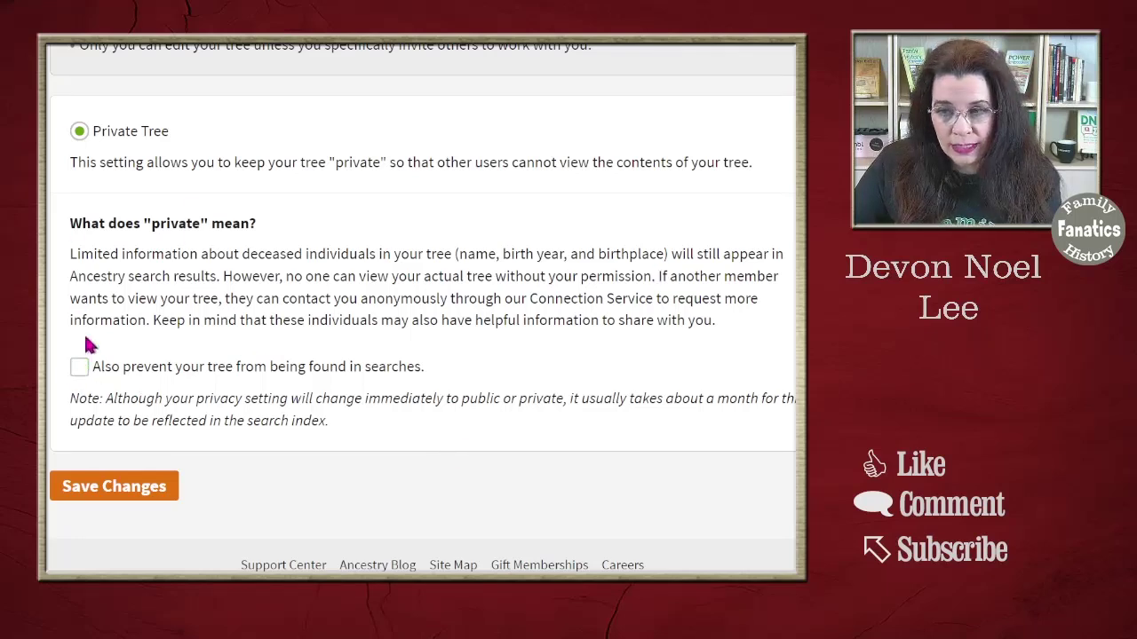
click(80, 368)
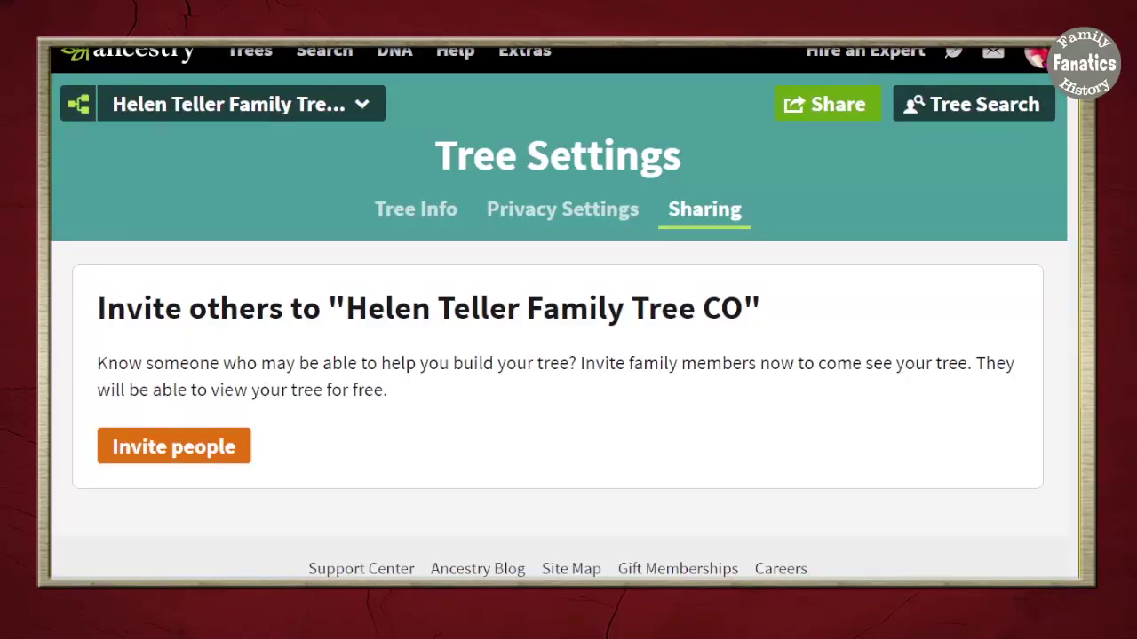
- Open the personal profile and load the crossed-arms portrait in the maroon shirt from Documents as the new profile photo
click(1037, 53)
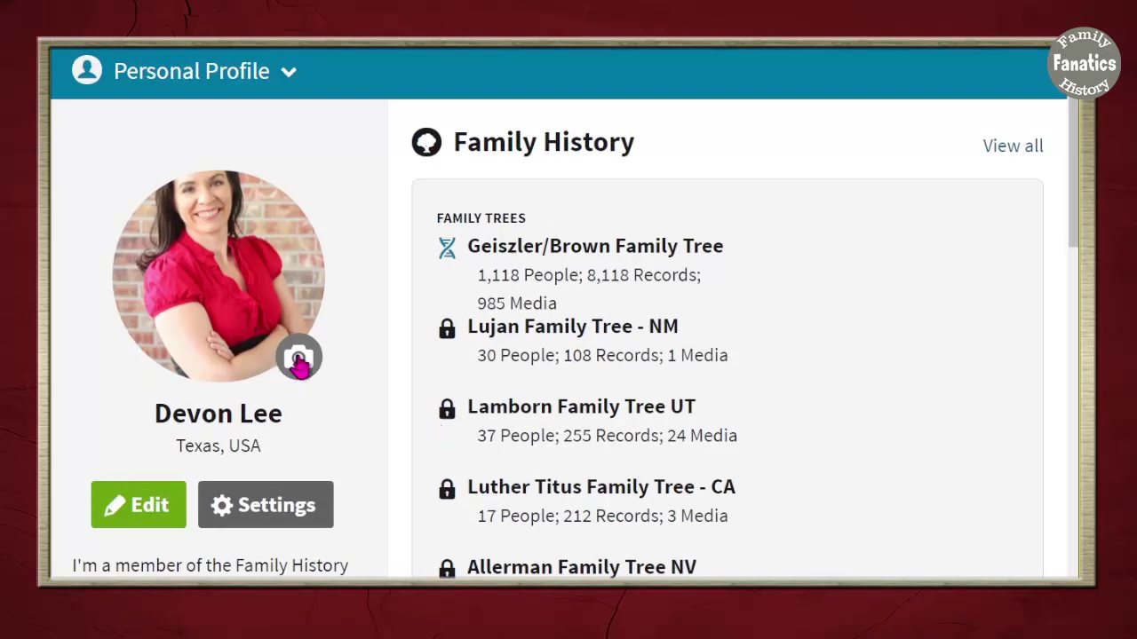
click(298, 325)
scroll(817, 548, down, 2)
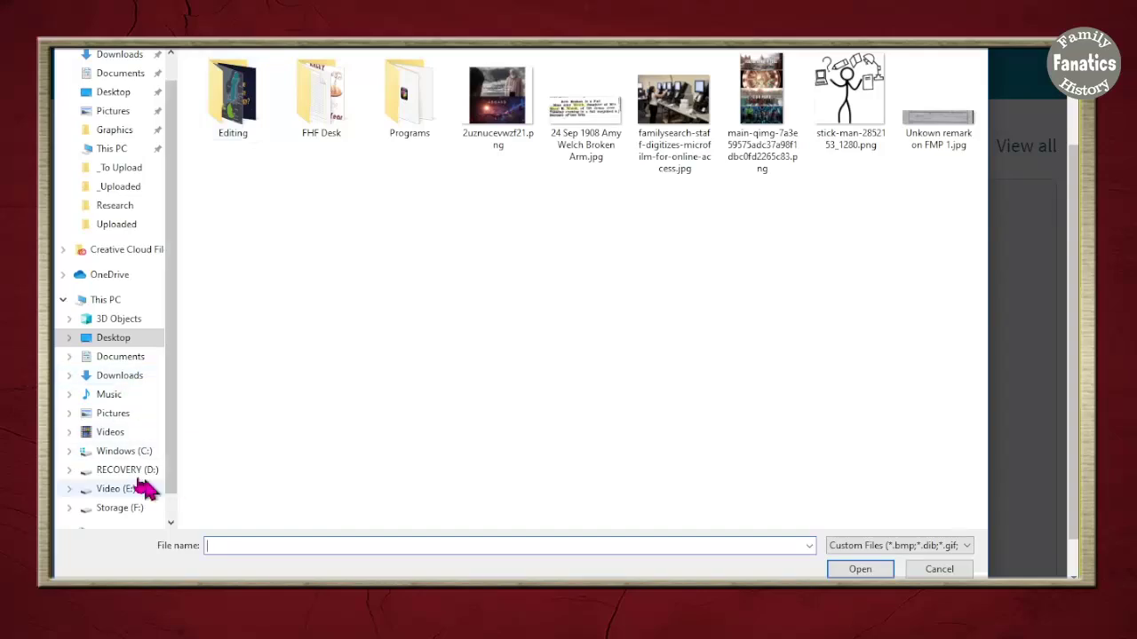
click(113, 359)
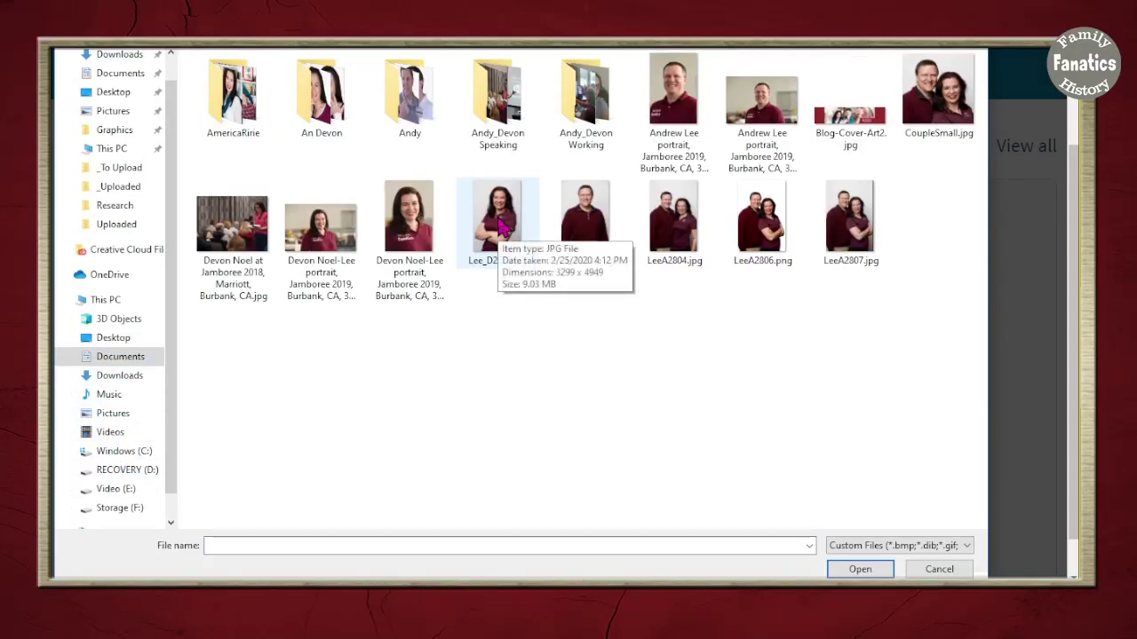
click(497, 218)
click(859, 569)
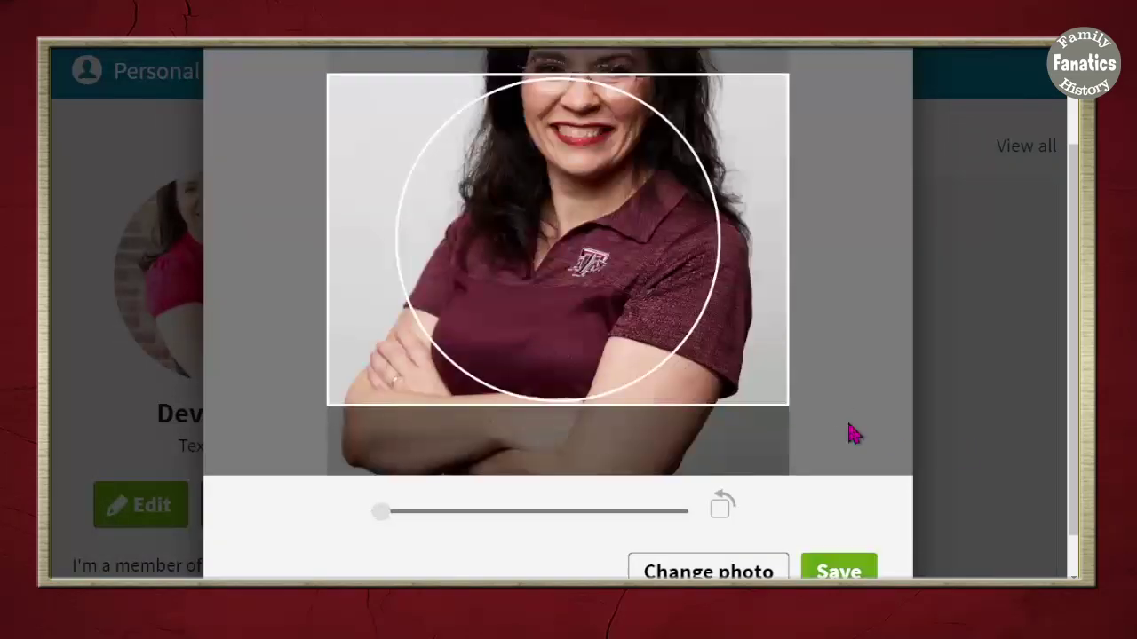
- Position the new profile photo so the face sits inside the circular crop, at the minimum zoom
drag(524, 163, 373, 156)
drag(581, 172, 568, 238)
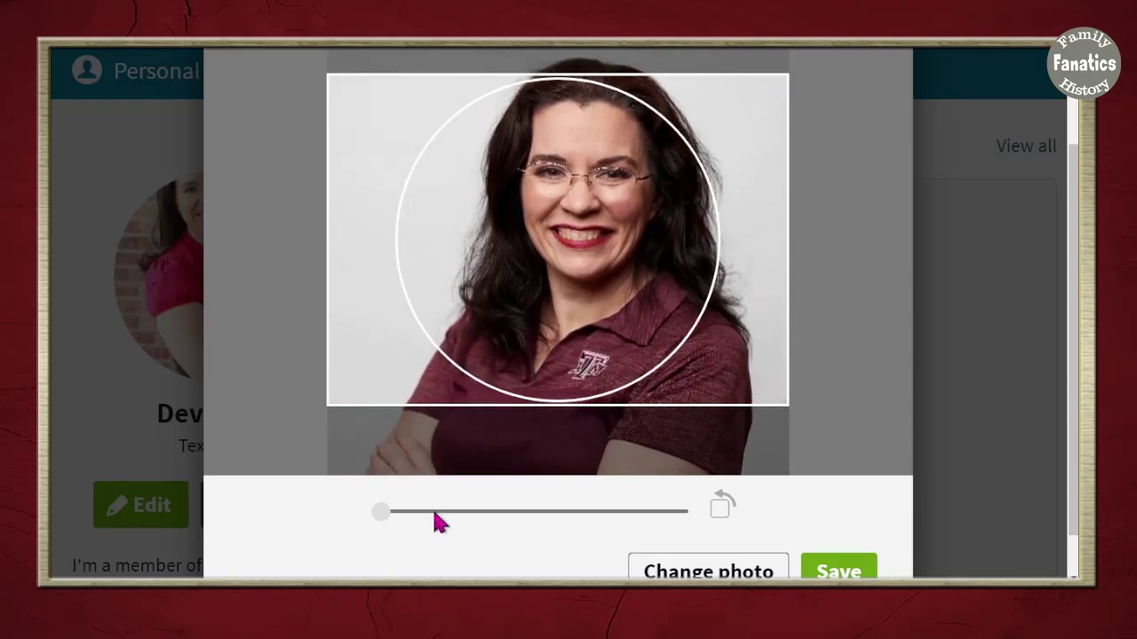
drag(382, 515, 353, 522)
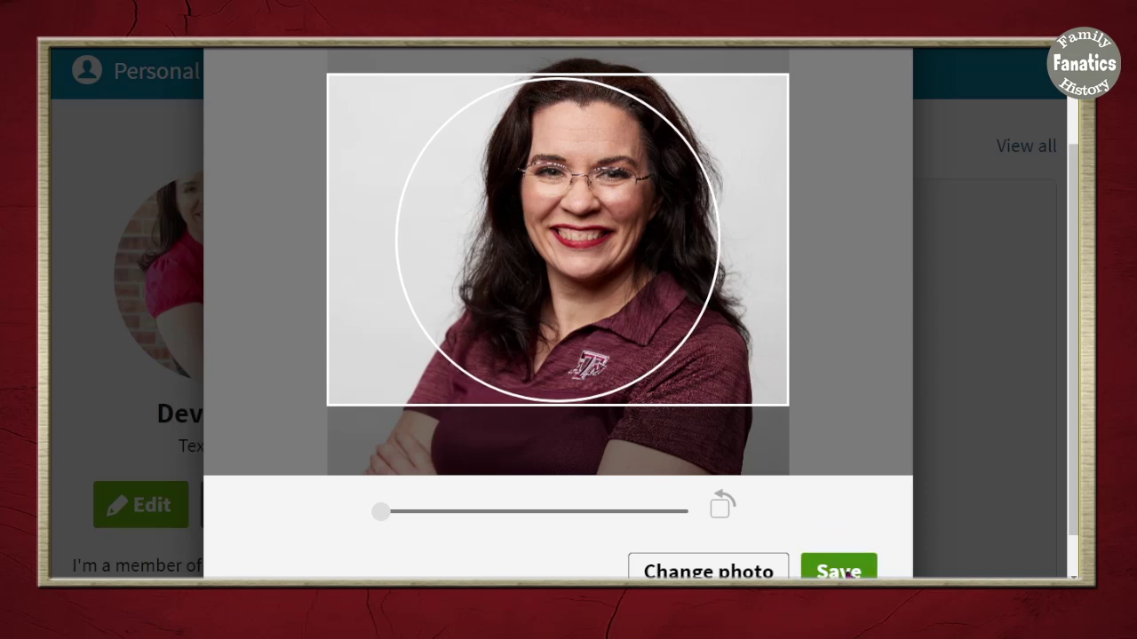
- Save the cropped profile photo and review the biography text on the profile
click(826, 568)
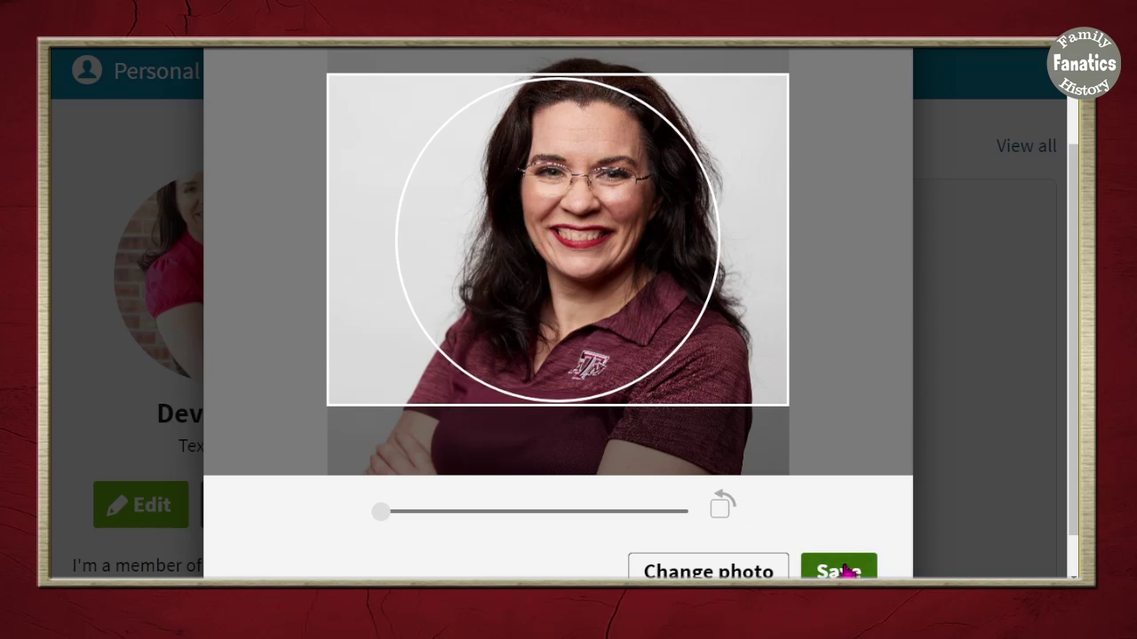
click(845, 571)
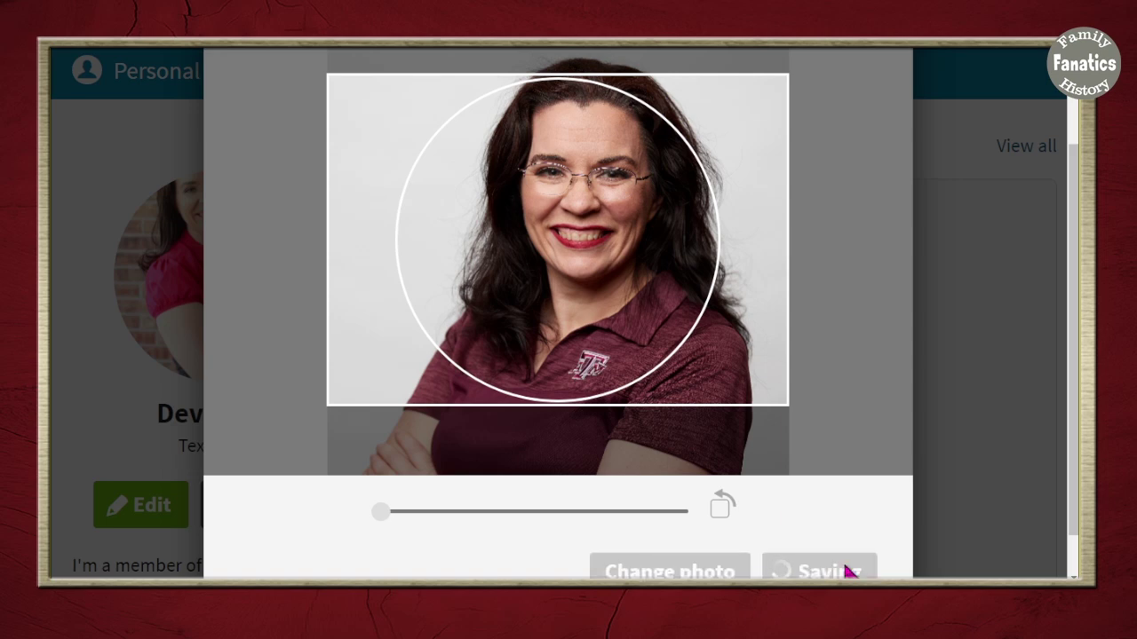
scroll(177, 329, down, 1)
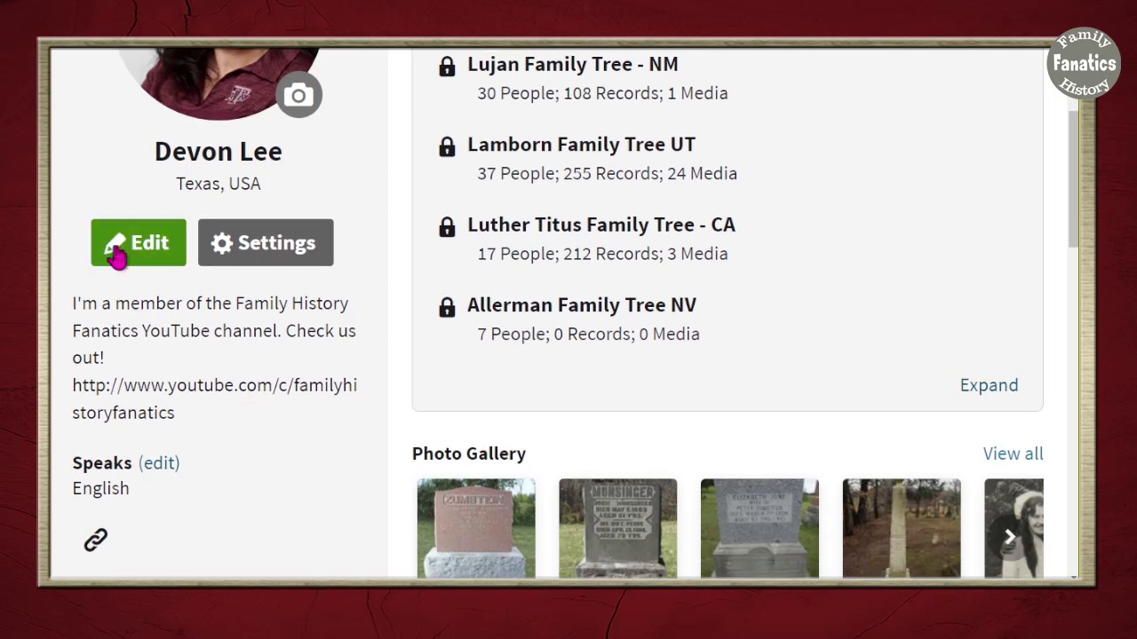
drag(74, 302, 223, 414)
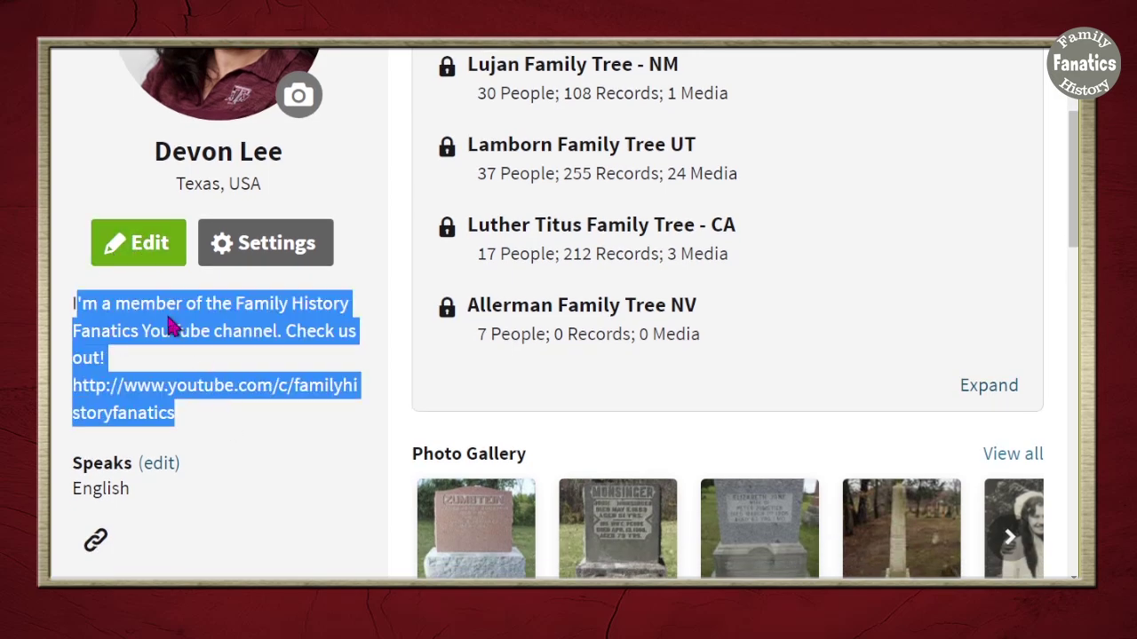
click(109, 308)
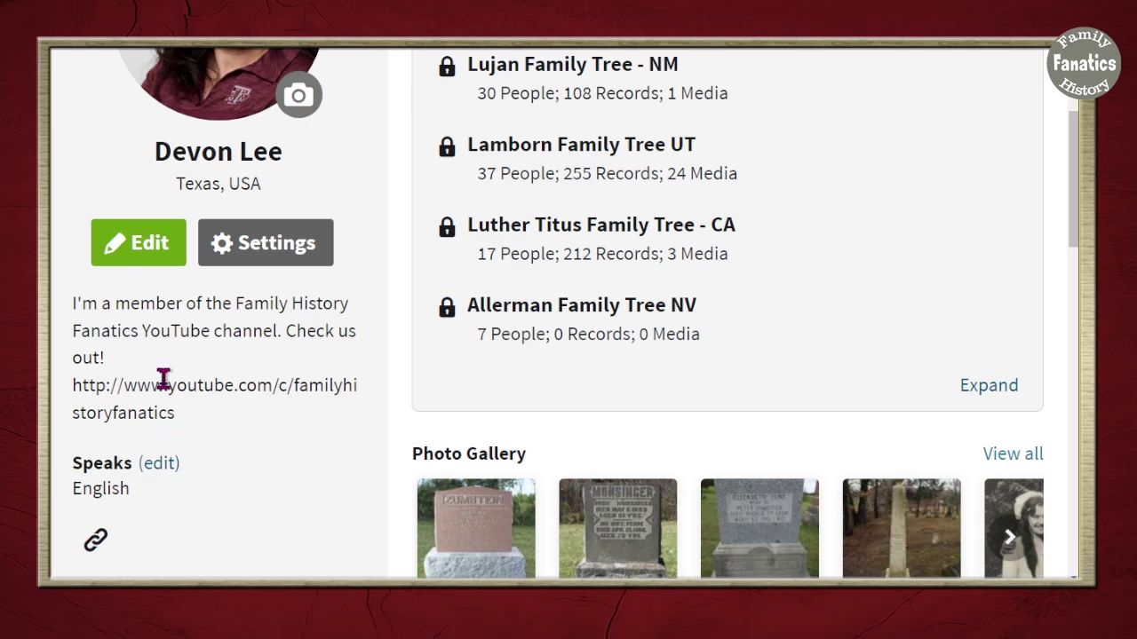
- Open the profile details for the spoken languages, review the display name, age group, location, language and biography fields, and finish without changes
scroll(245, 531, down, 3)
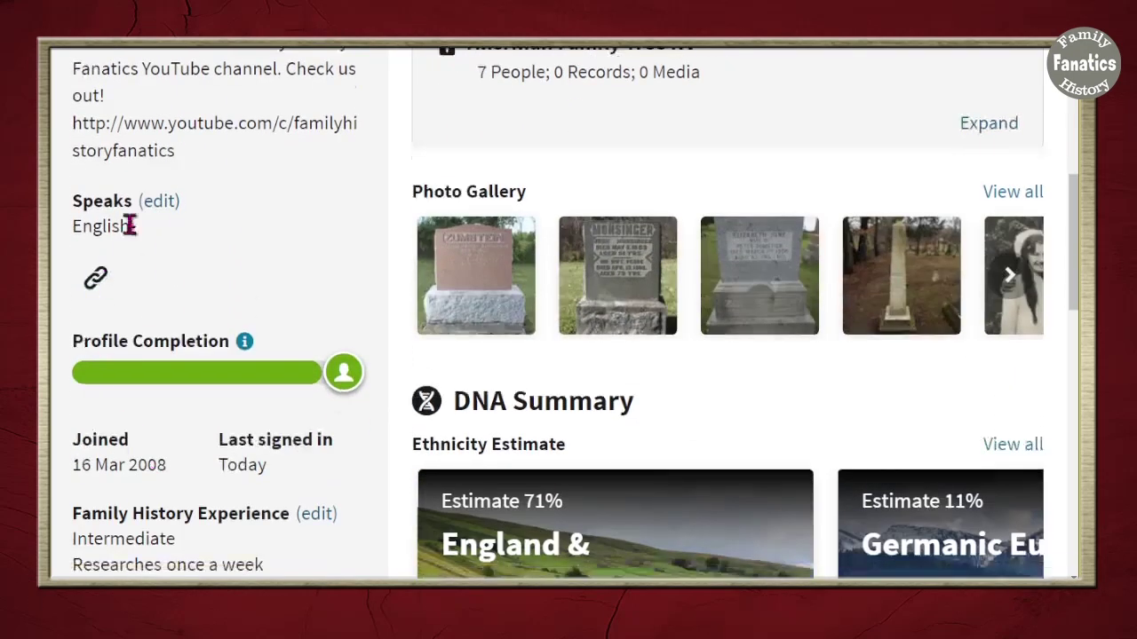
click(160, 205)
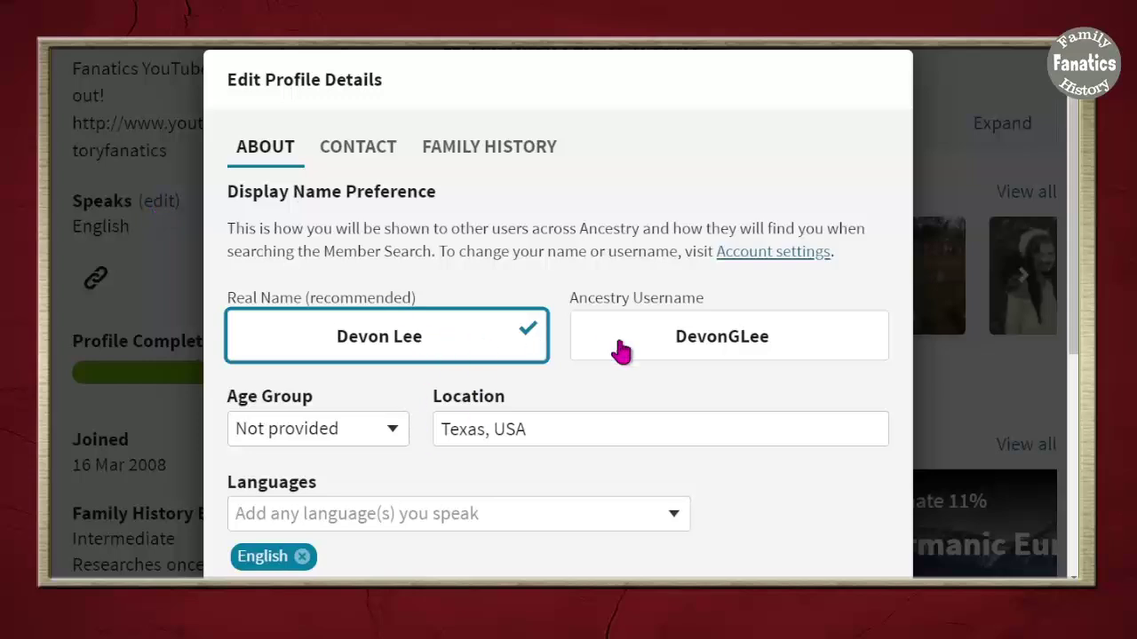
scroll(648, 497, down, 2)
scroll(649, 498, up, 2)
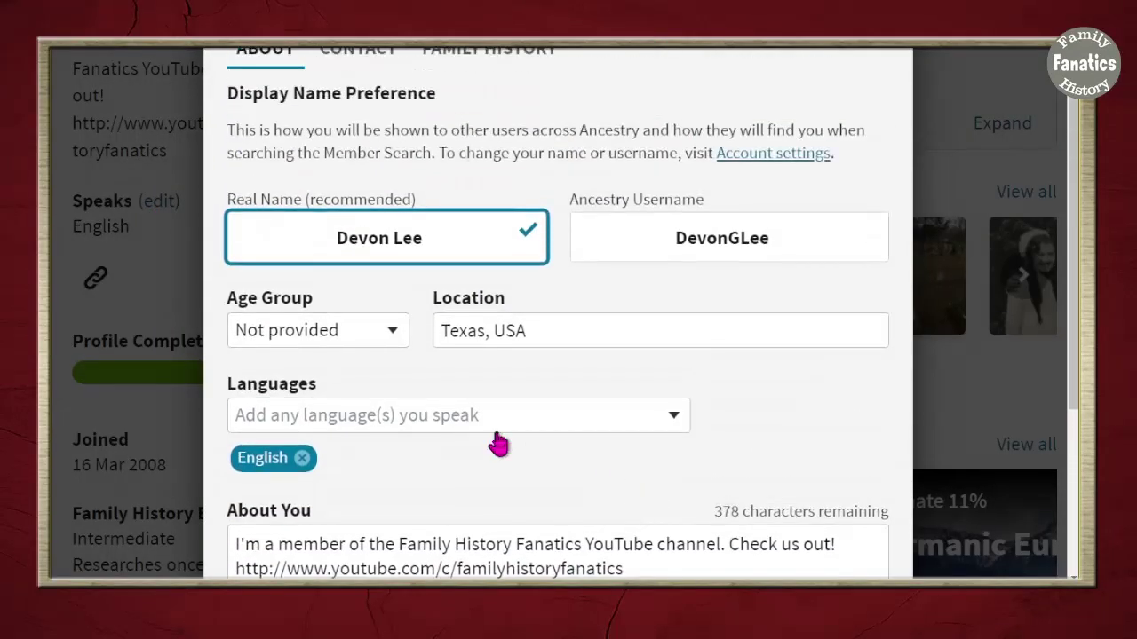
click(495, 433)
click(802, 414)
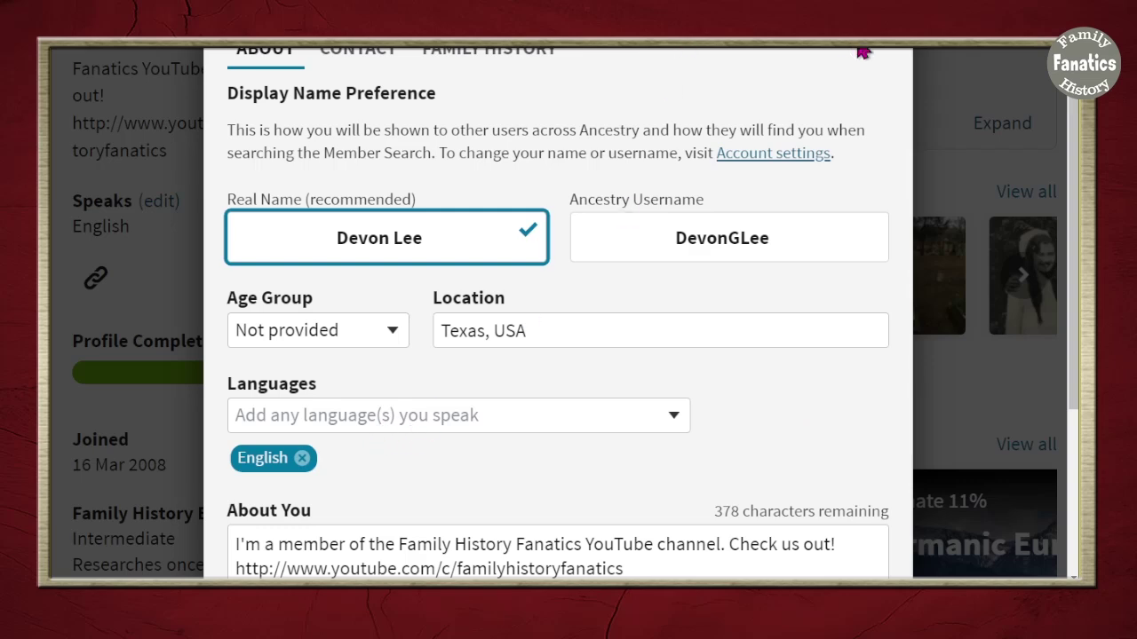
scroll(877, 207, up, 1)
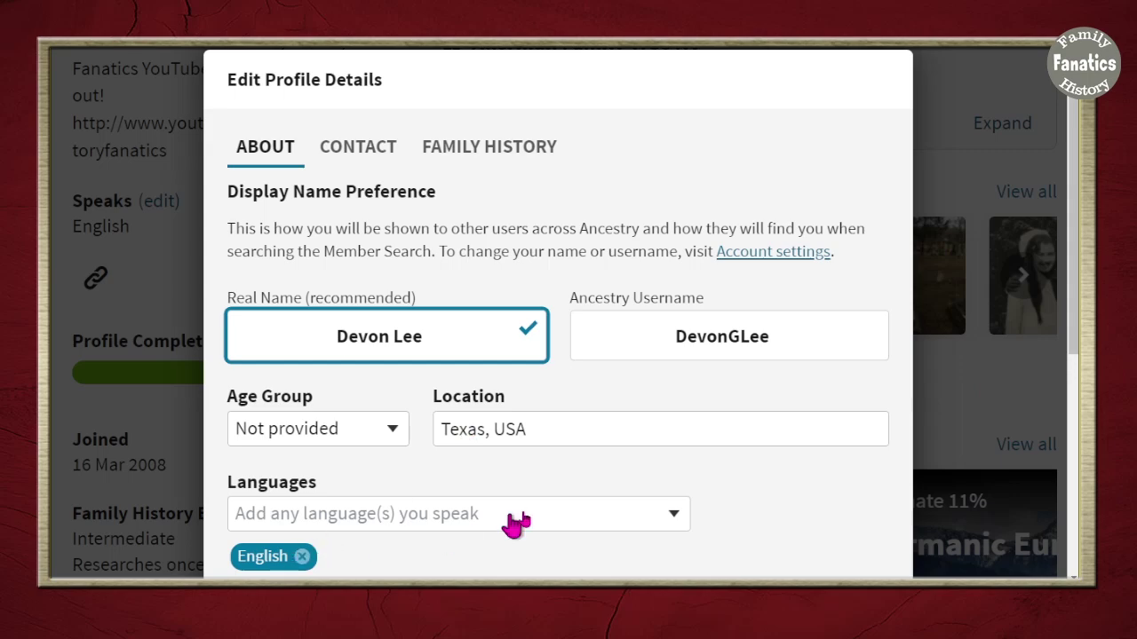
scroll(515, 523, down, 4)
click(258, 477)
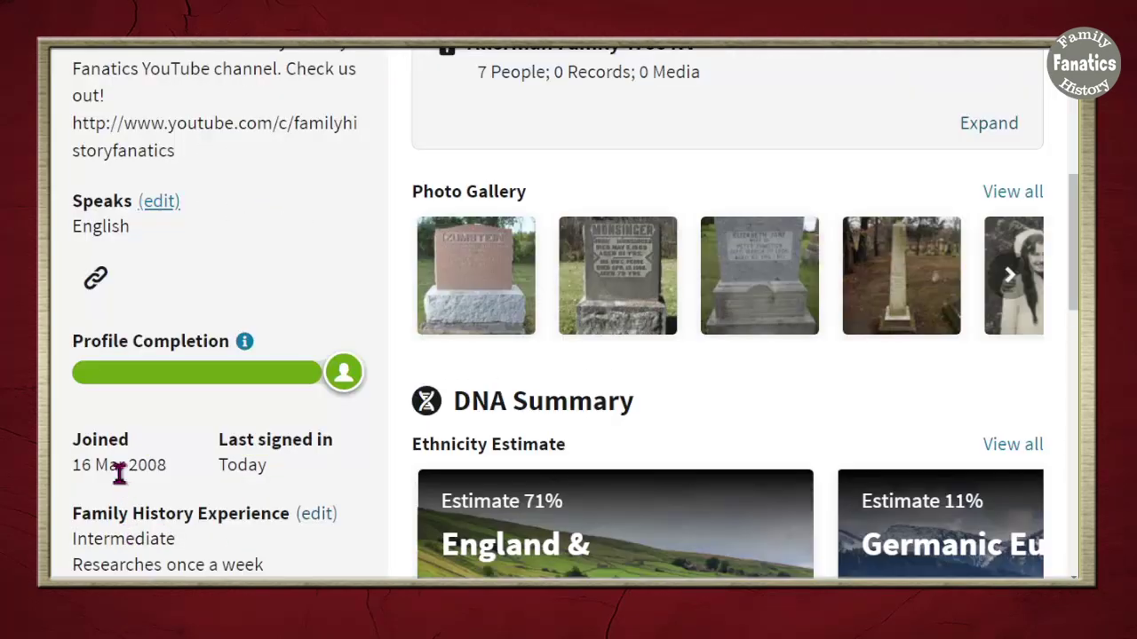
- Edit the family history experience, set the family history level to Advanced, and save it
scroll(178, 506, down, 3)
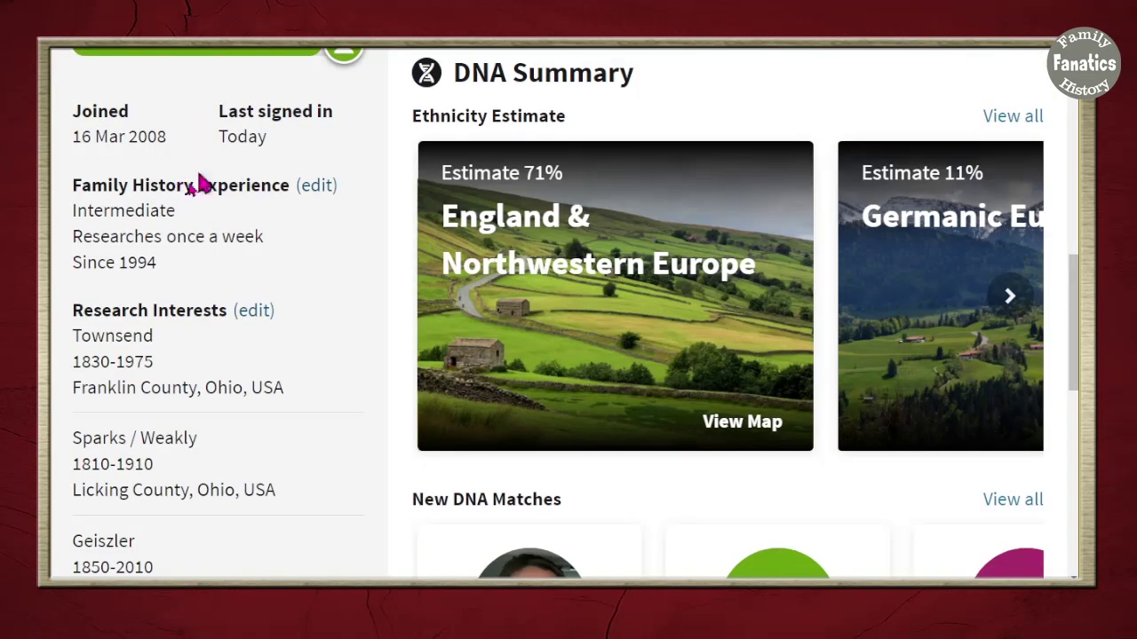
click(318, 186)
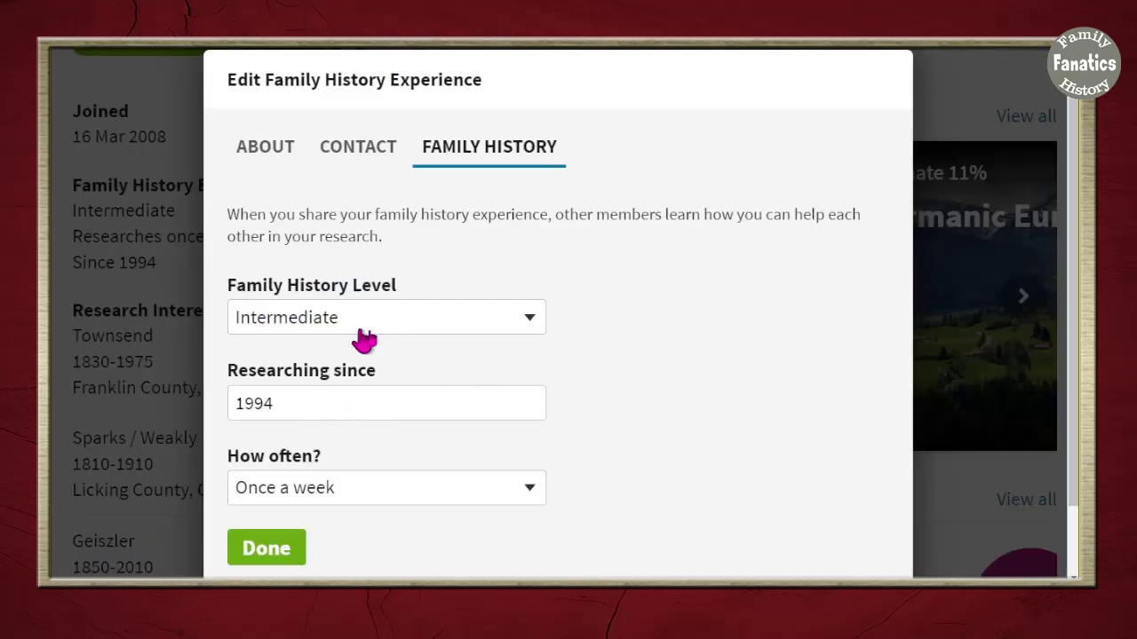
click(416, 321)
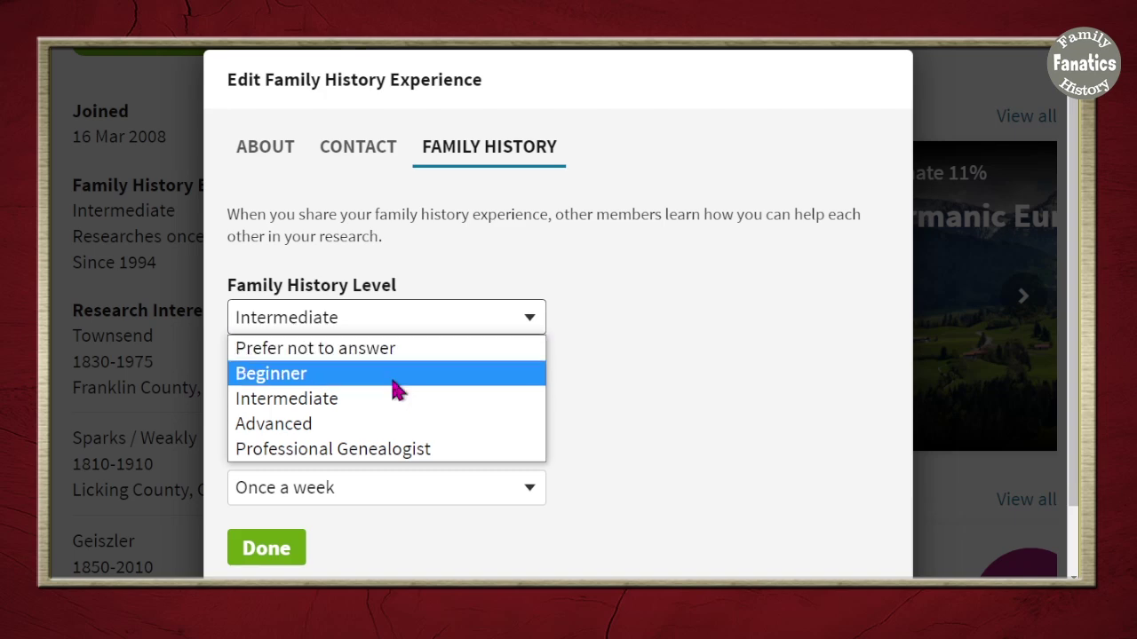
click(385, 426)
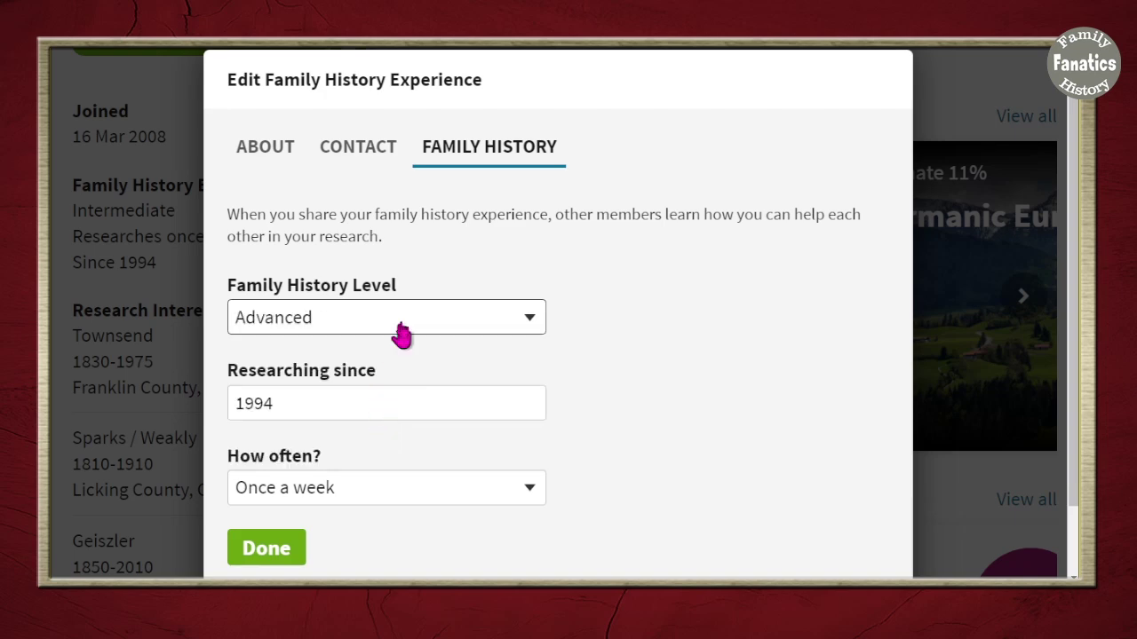
scroll(428, 476, down, 1)
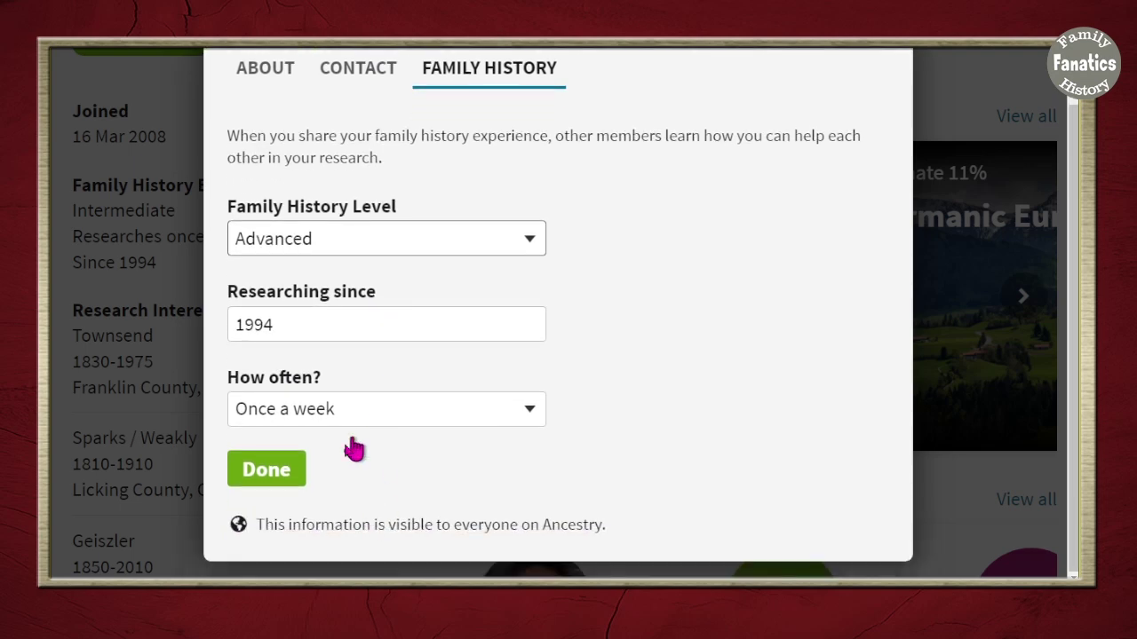
click(267, 482)
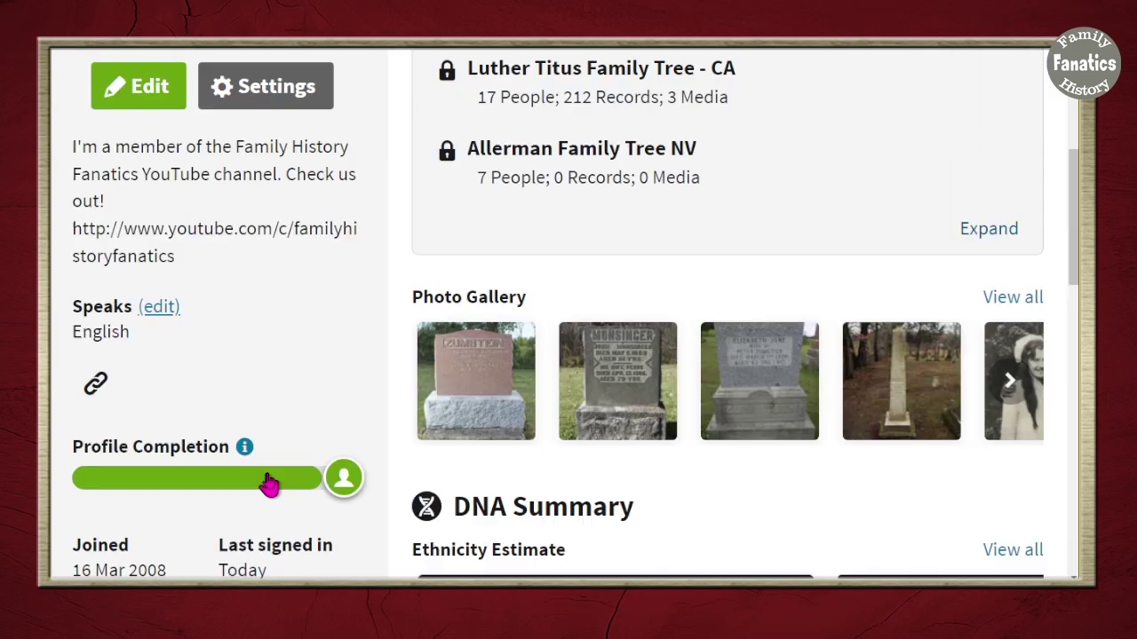
- Review the existing research interests and start adding a new interest
scroll(271, 426, down, 5)
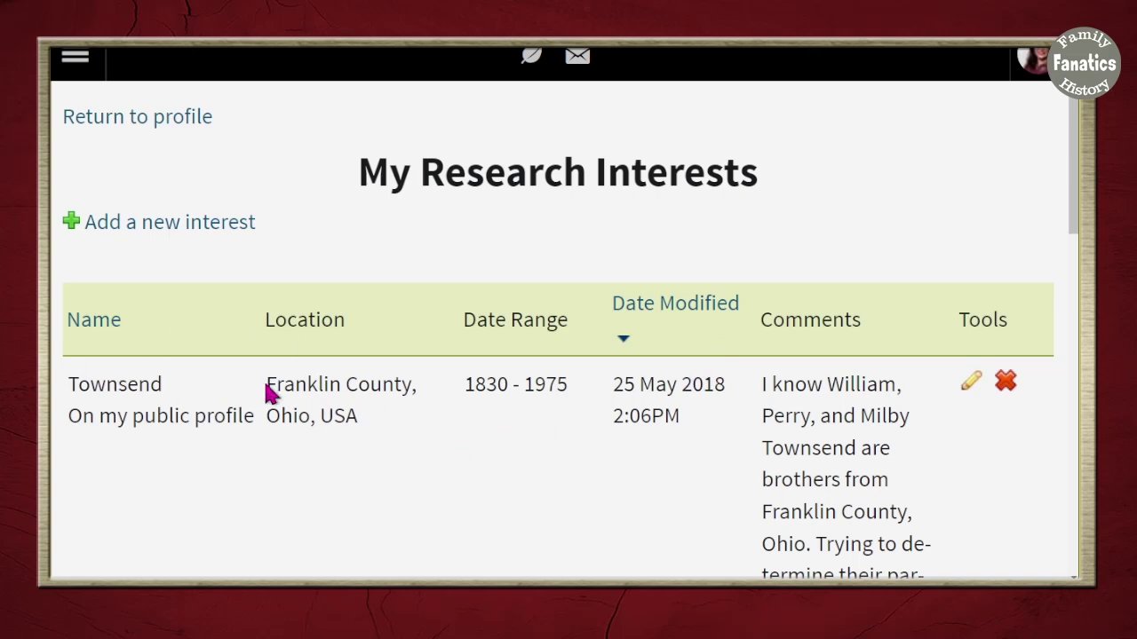
scroll(511, 539, down, 3)
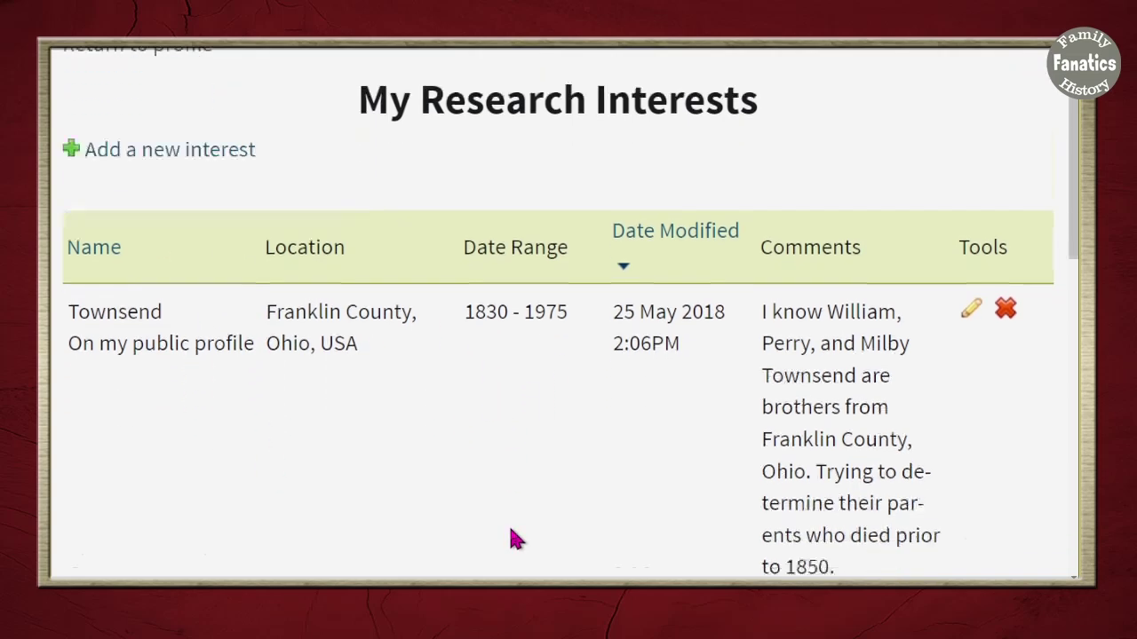
scroll(291, 556, down, 8)
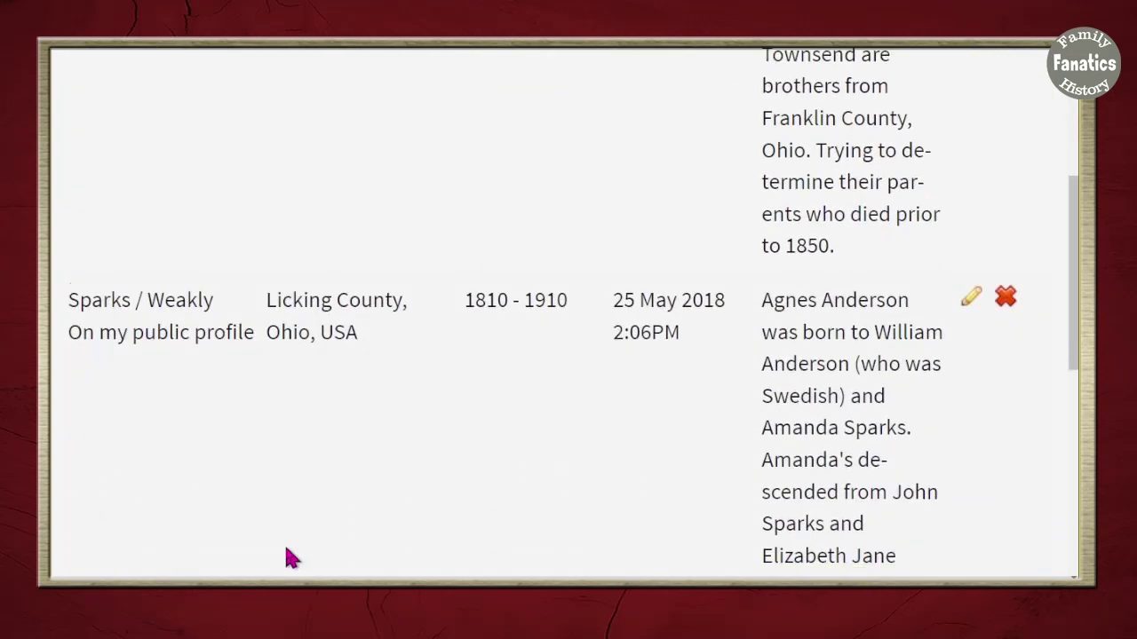
scroll(329, 519, down, 2)
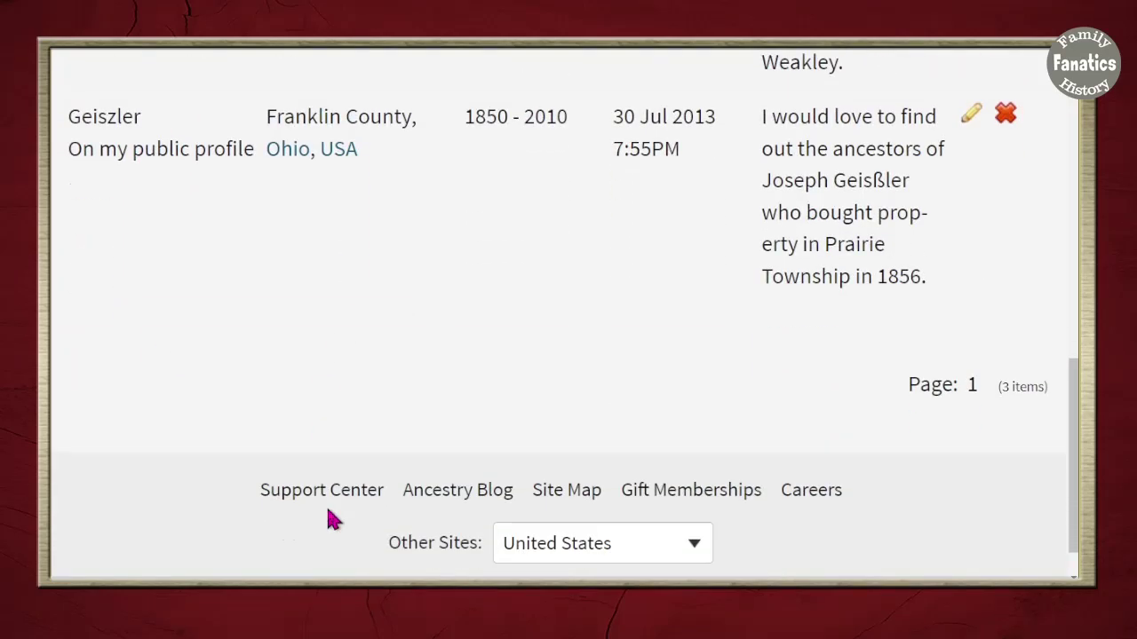
scroll(330, 518, up, 12)
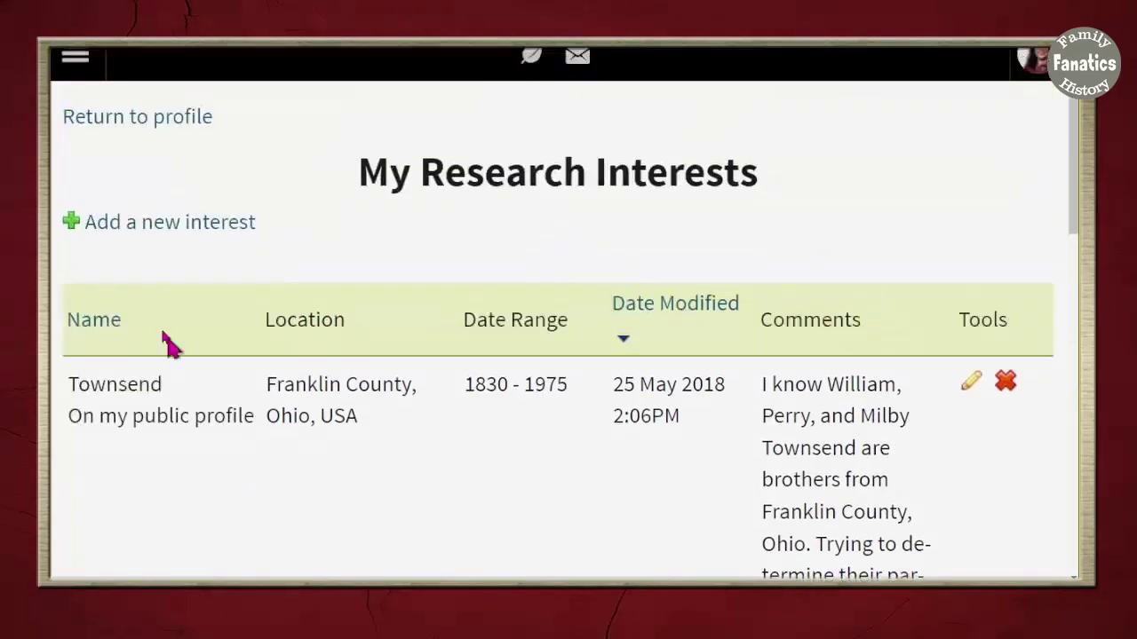
click(147, 224)
scroll(373, 455, down, 1)
scroll(372, 446, down, 3)
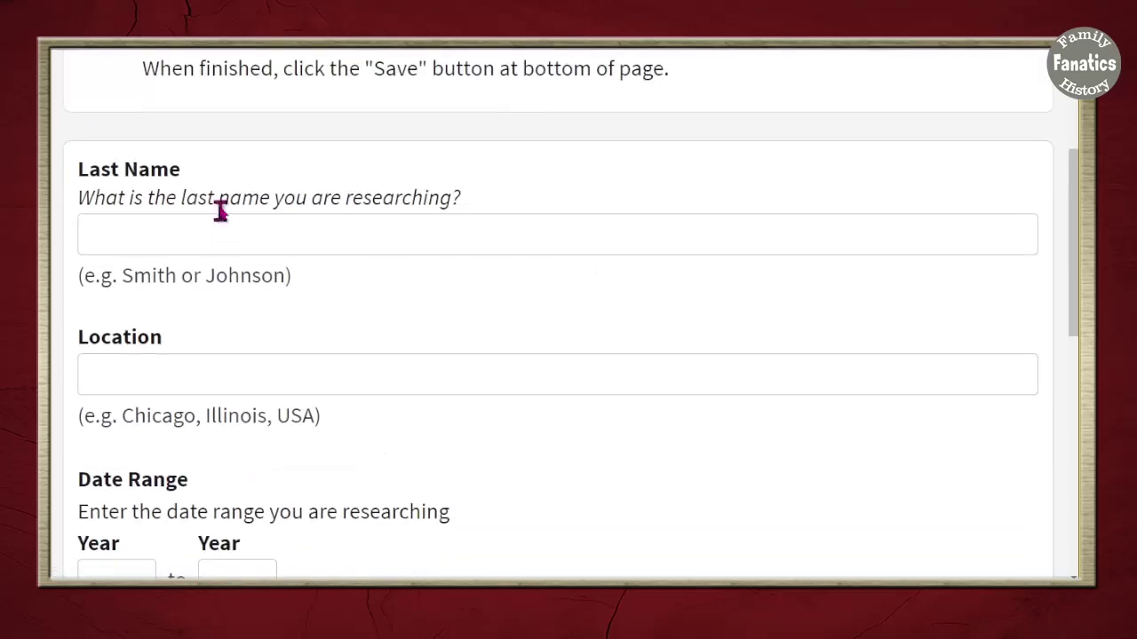
- Fill in the researched surname, location Howard County, Missouri, USA, date range 1850 to 1880, and a comment on the ancestor's Swedish origin and family
click(228, 225)
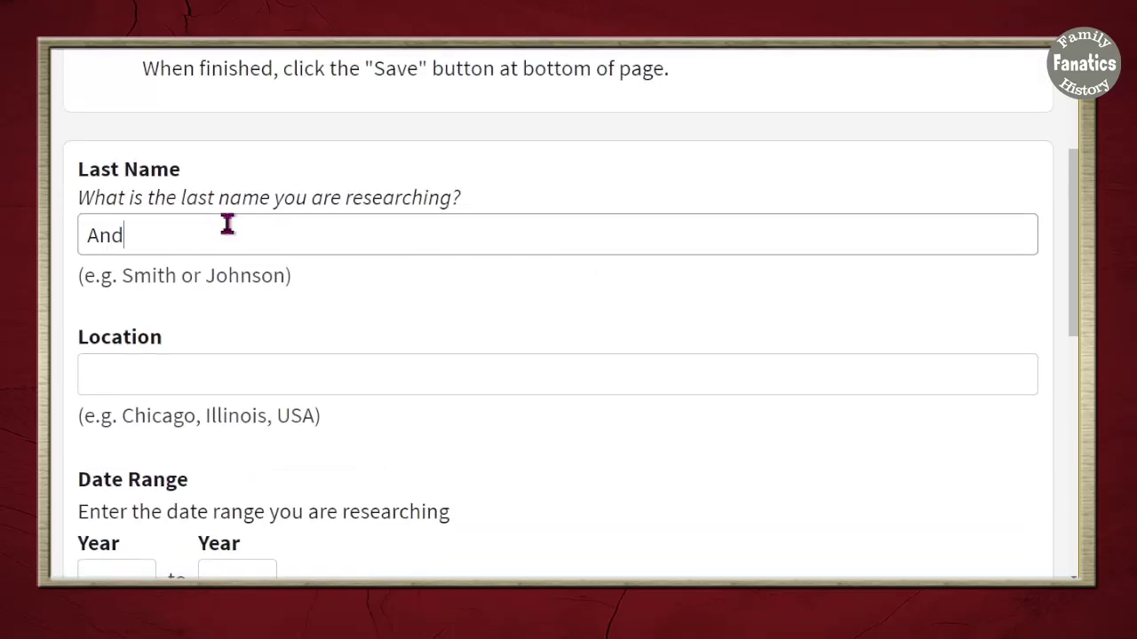
text(ereson)
key(Tab)
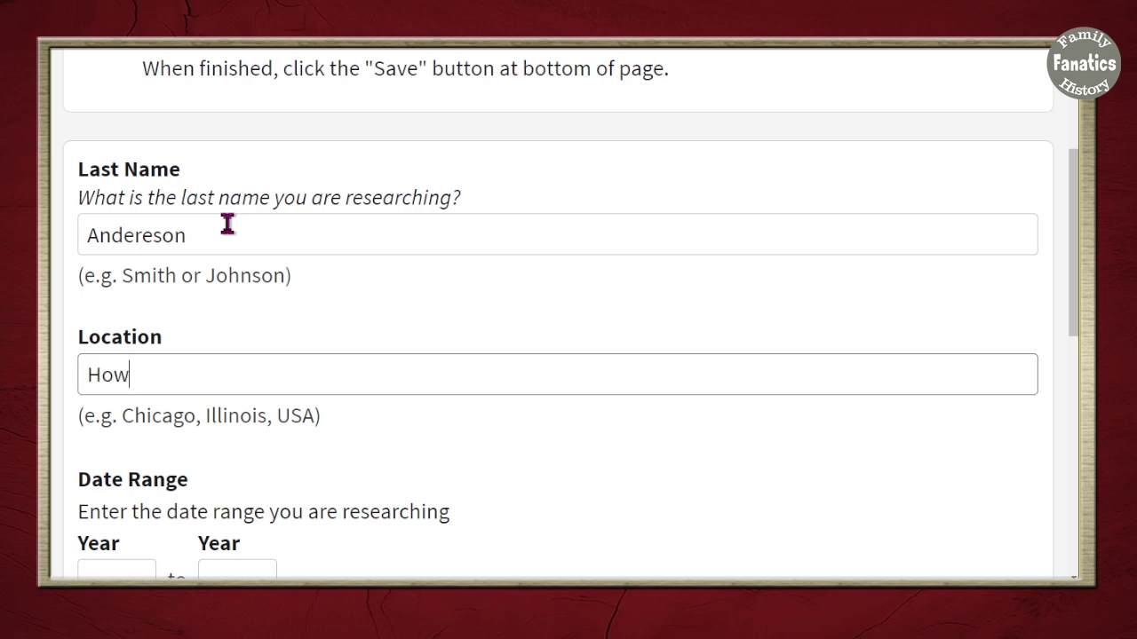
text(Howard County)
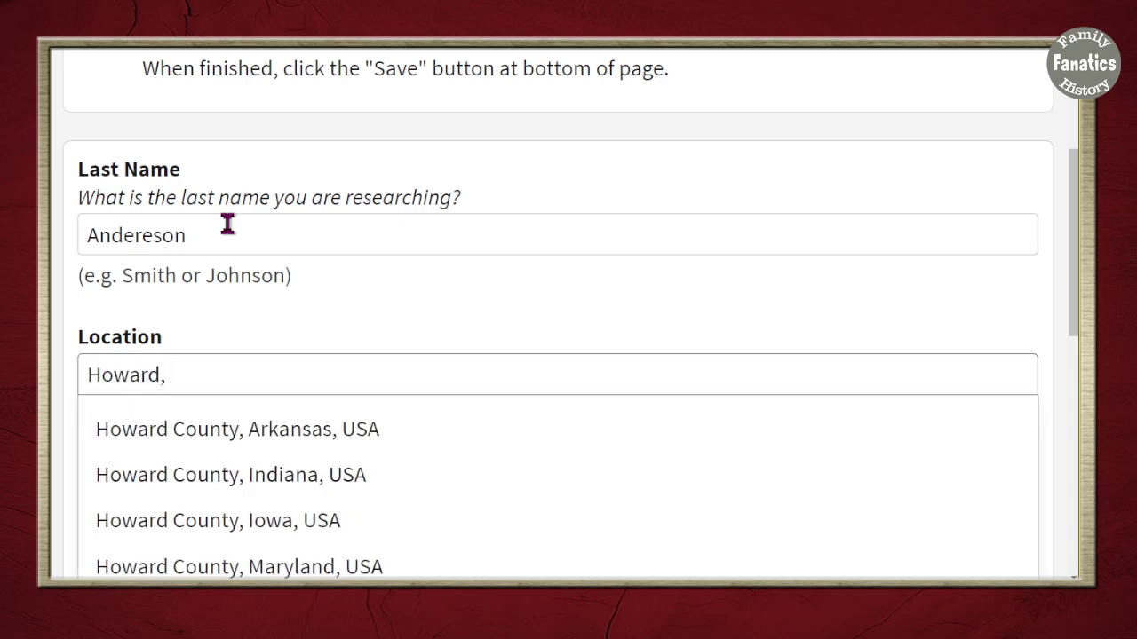
text(, Missouri, USA)
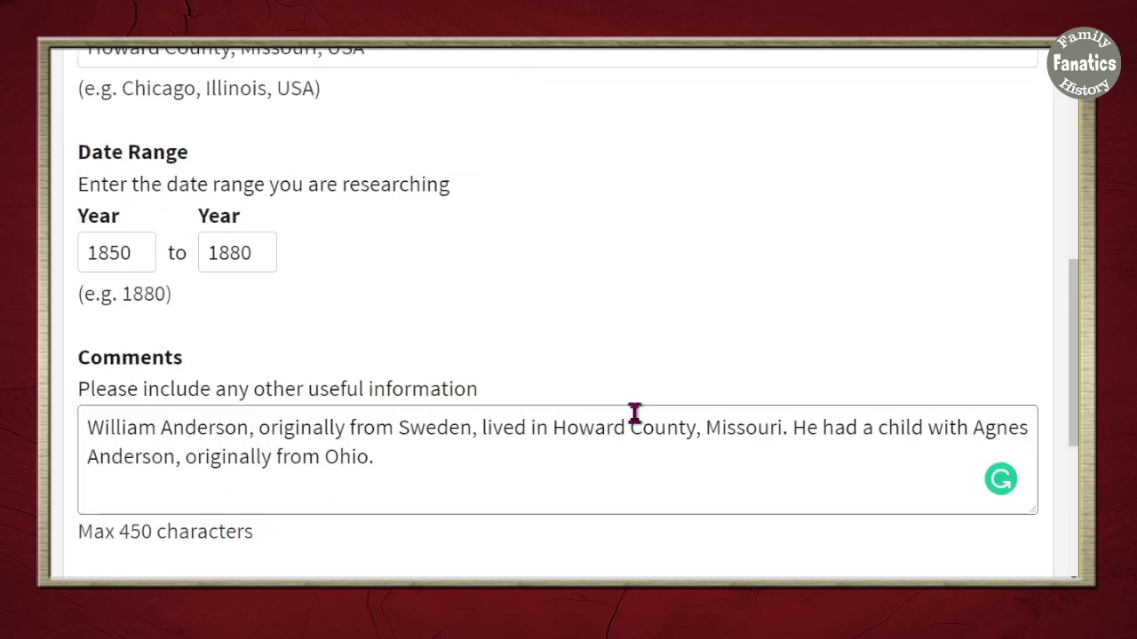
- Check the comments and public profile sharing option of the new research interest, and save it
scroll(631, 414, down, 1)
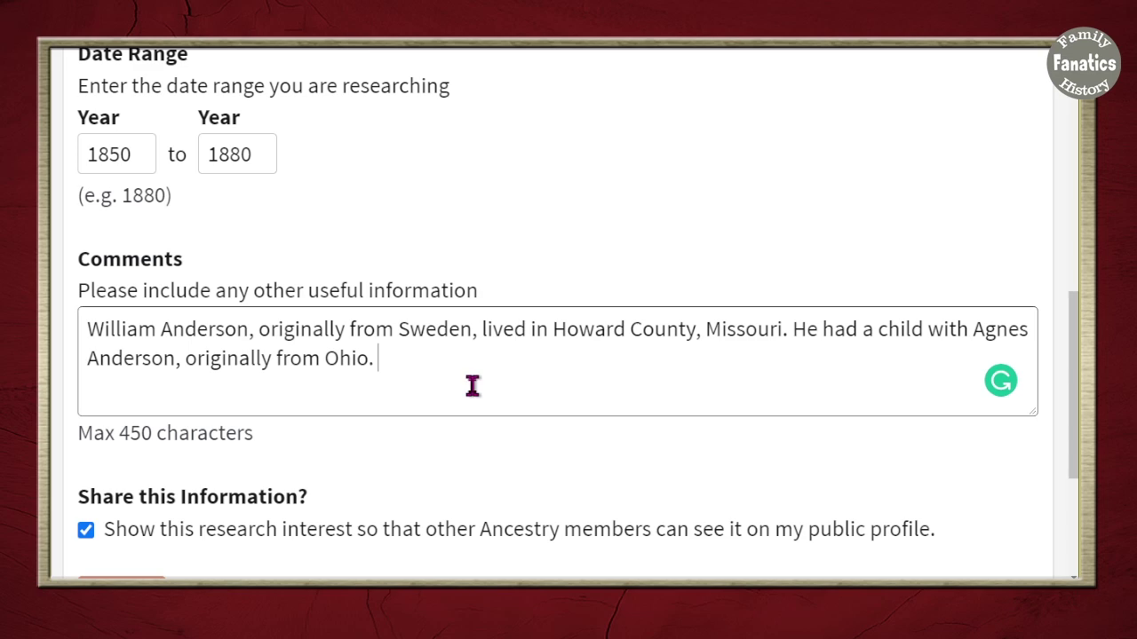
scroll(472, 386, down, 1)
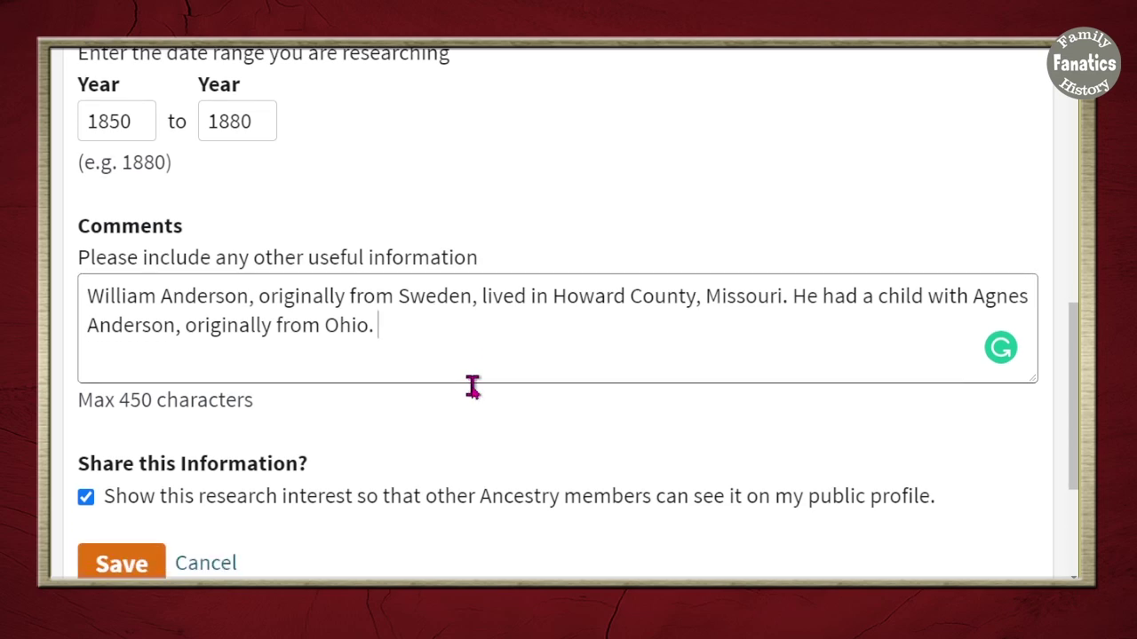
scroll(475, 394, down, 2)
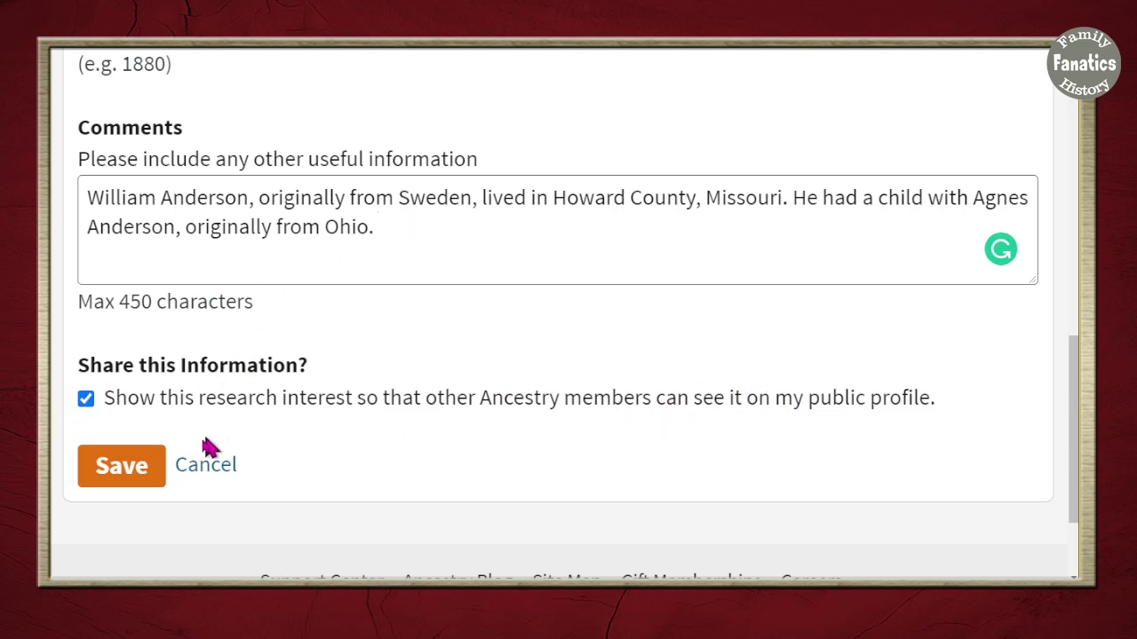
click(124, 471)
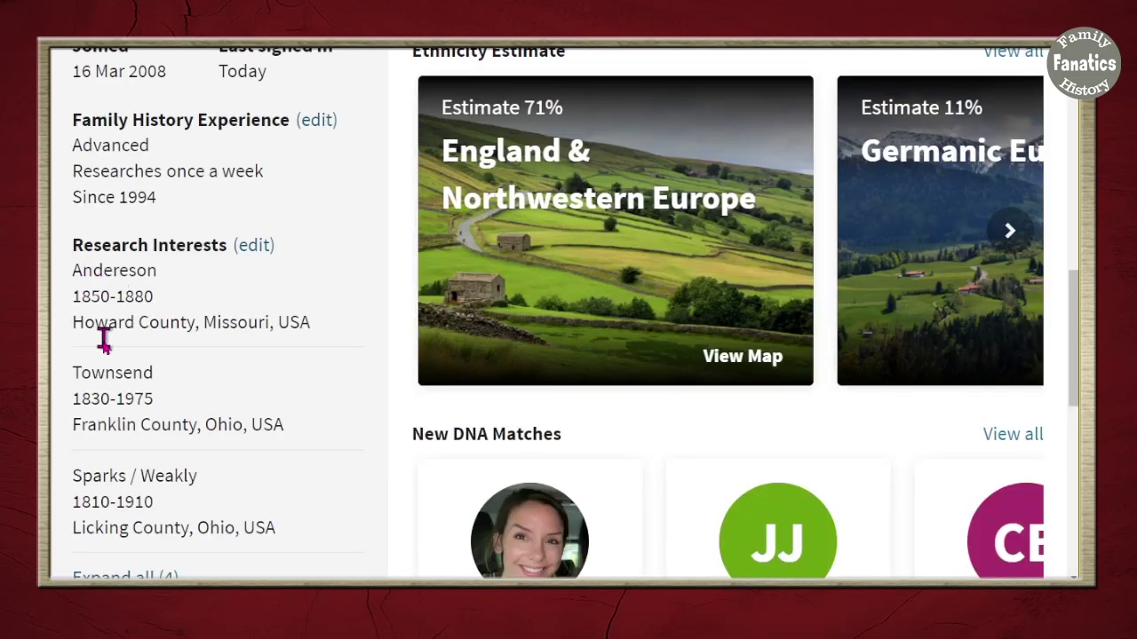
- Answer Yes to the self-description question about being a creative person and submit the response
scroll(178, 506, down, 1)
scroll(197, 521, down, 2)
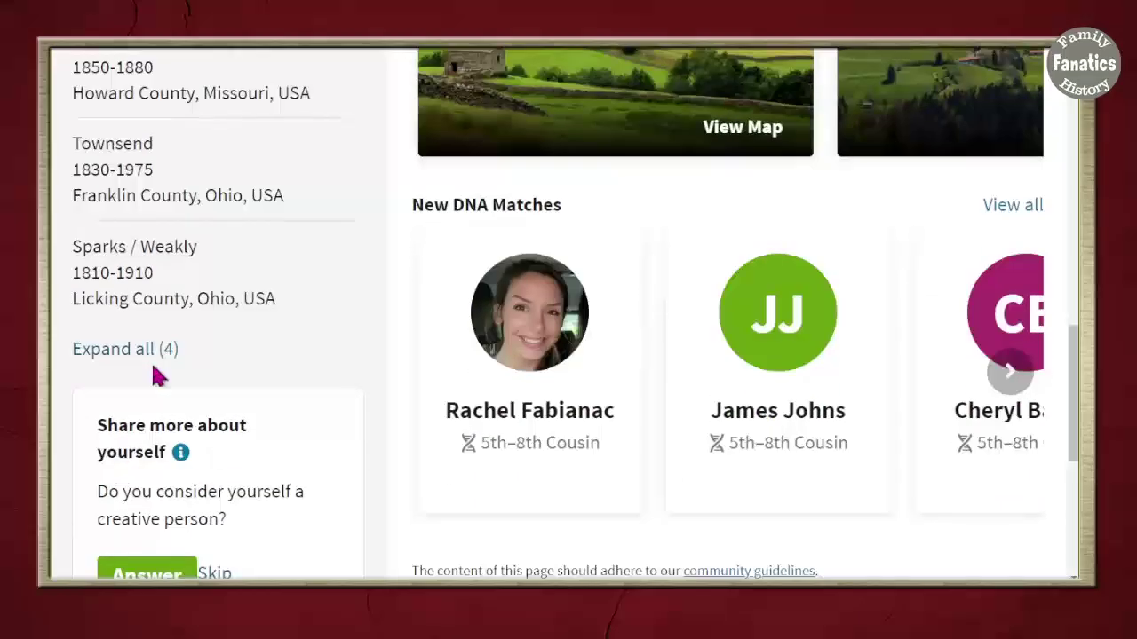
scroll(356, 484, down, 4)
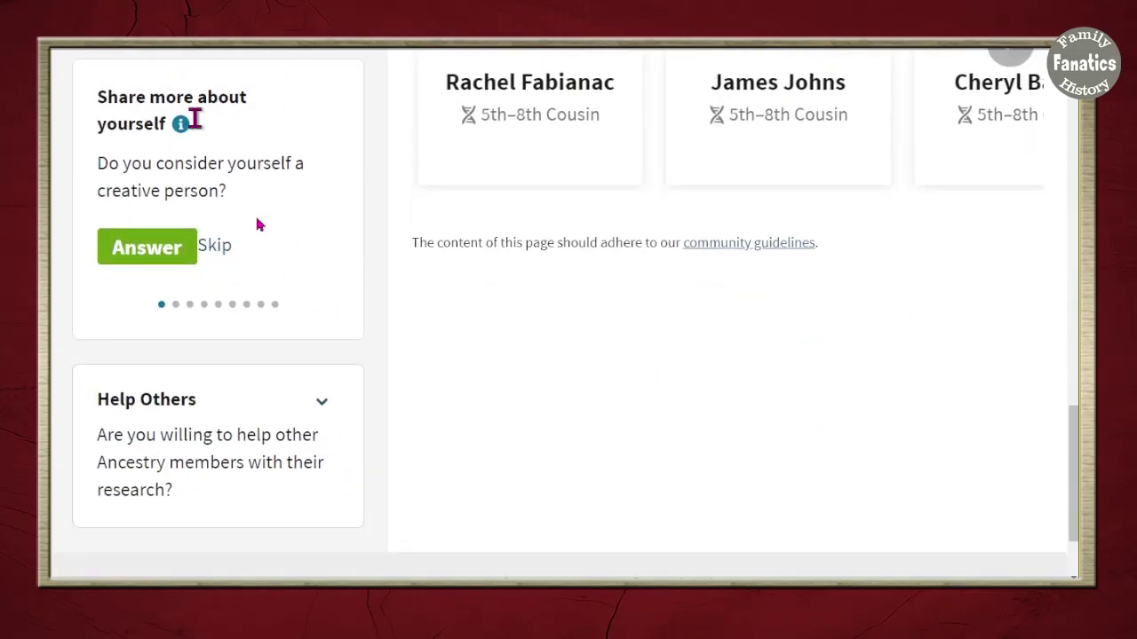
click(144, 252)
scroll(702, 465, down, 1)
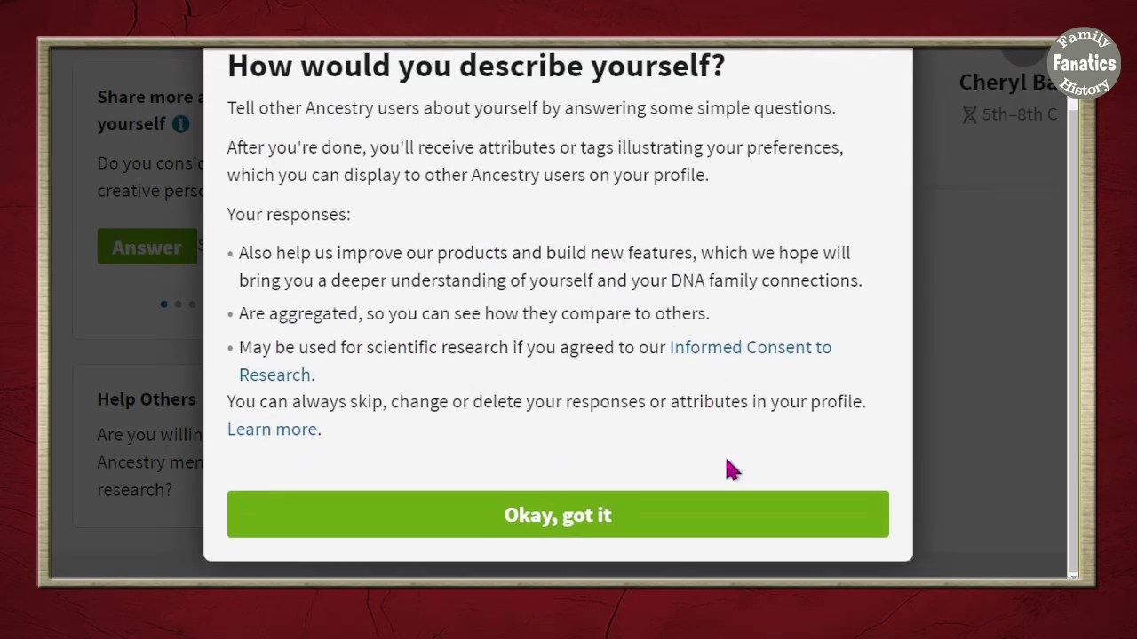
key(Return)
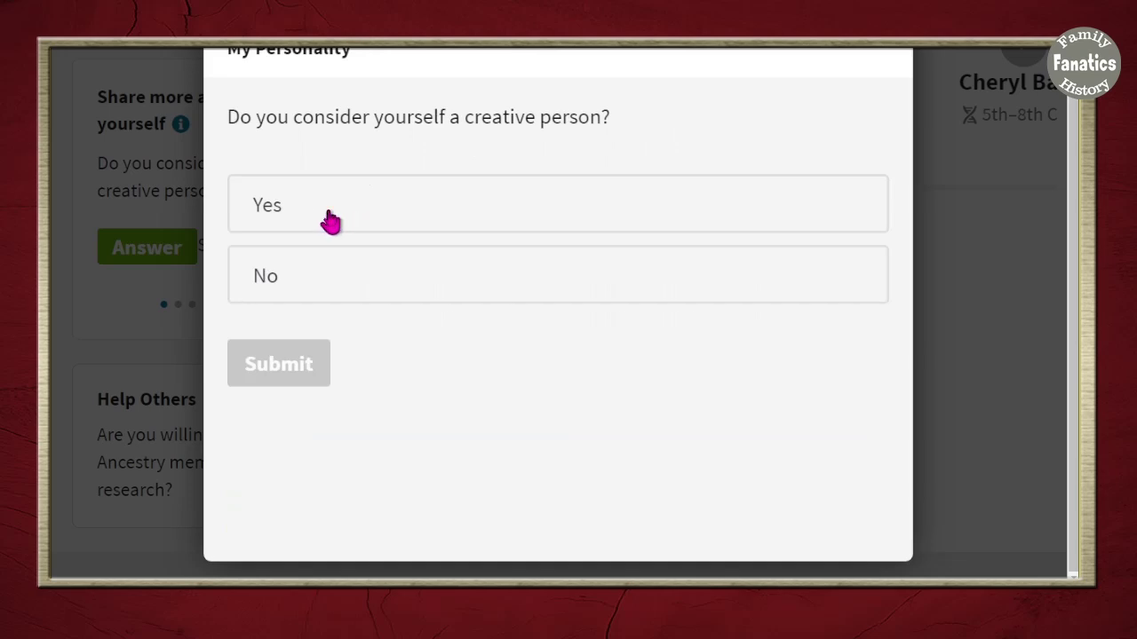
click(331, 222)
click(322, 375)
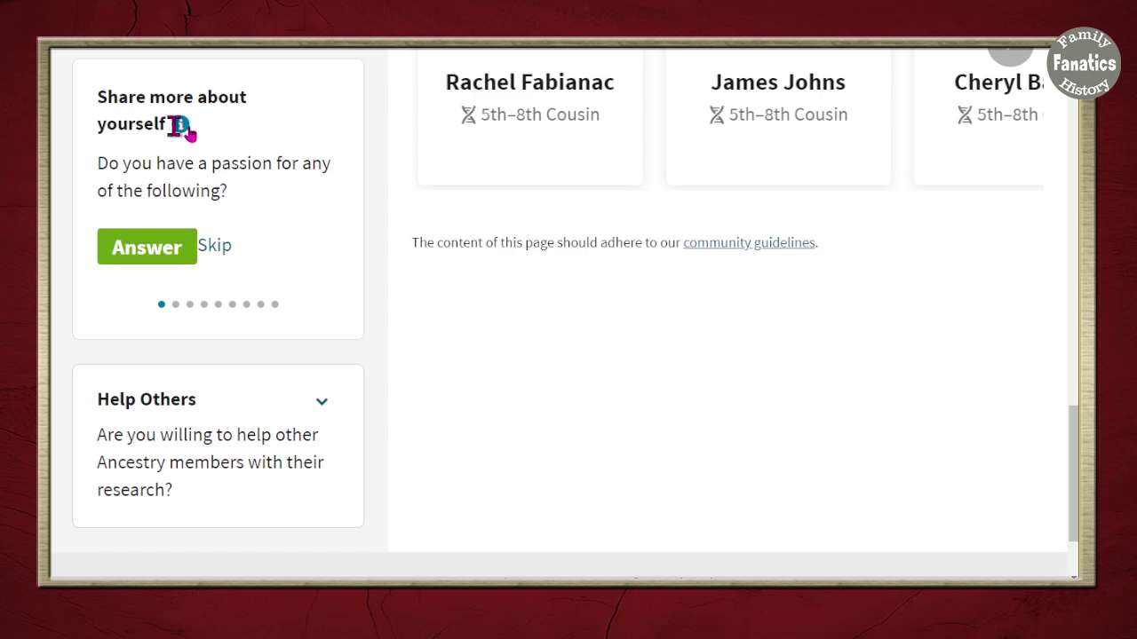
- Expand the Help Others section, review its areas of help from Take Pictures to Offer Research Advice, and return to the profile's beginning
scroll(304, 533, down, 2)
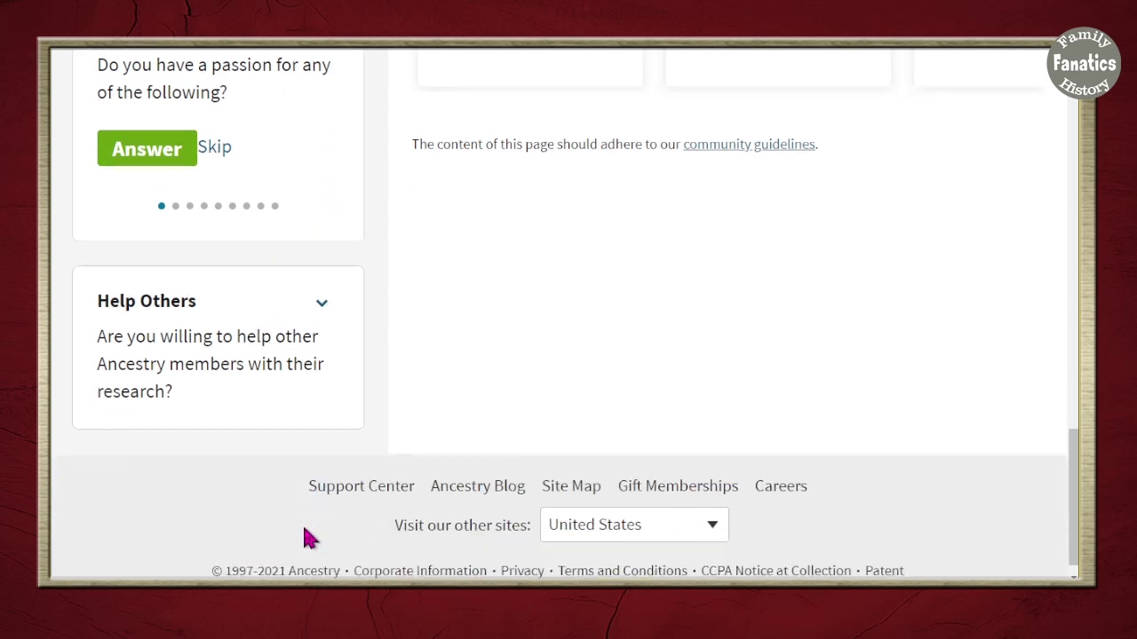
click(320, 313)
scroll(317, 343, down, 5)
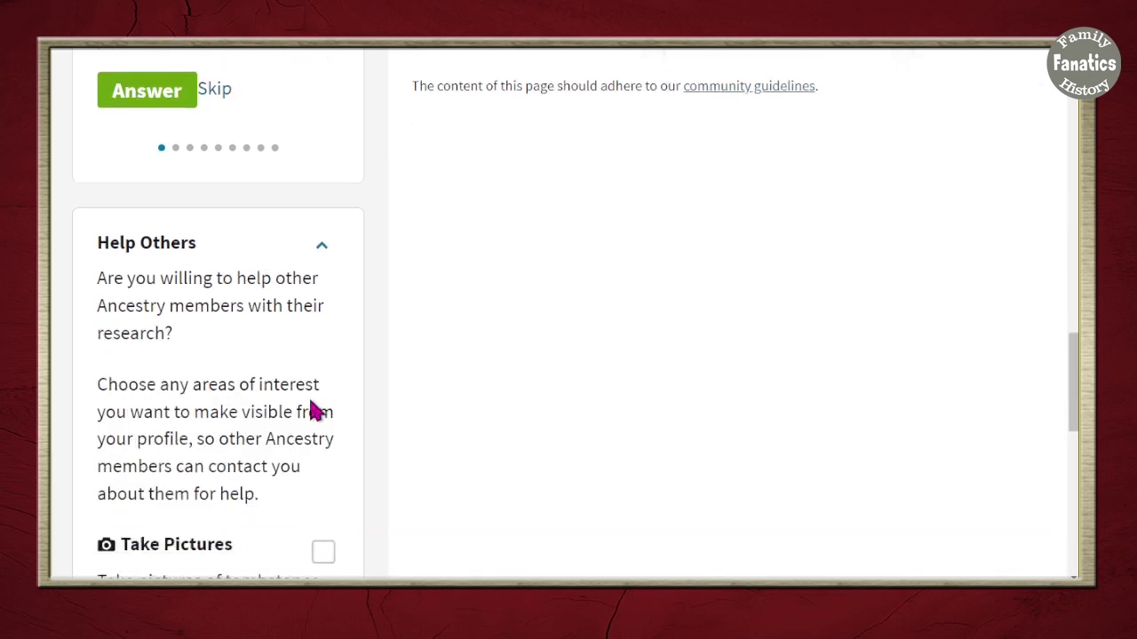
scroll(317, 410, down, 3)
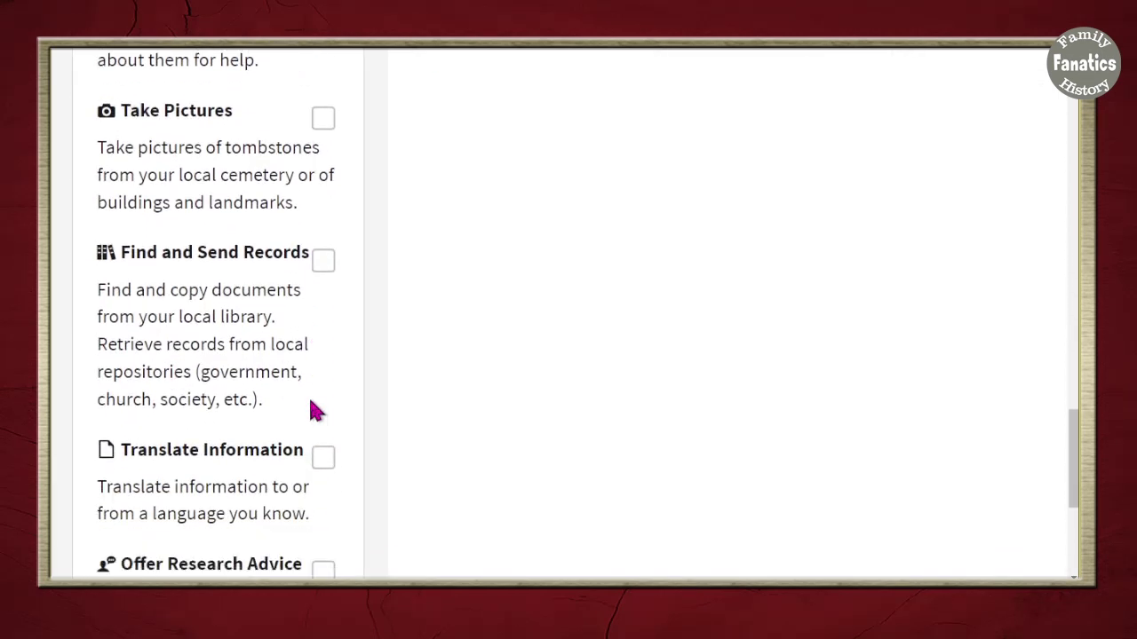
scroll(317, 411, down, 2)
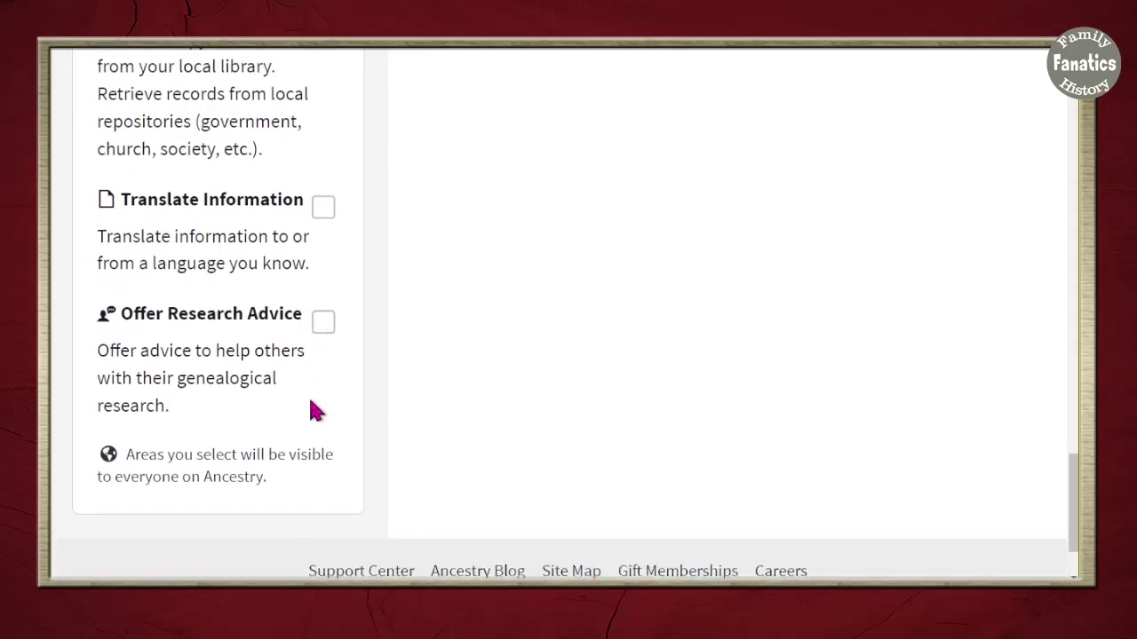
scroll(315, 410, up, 15)
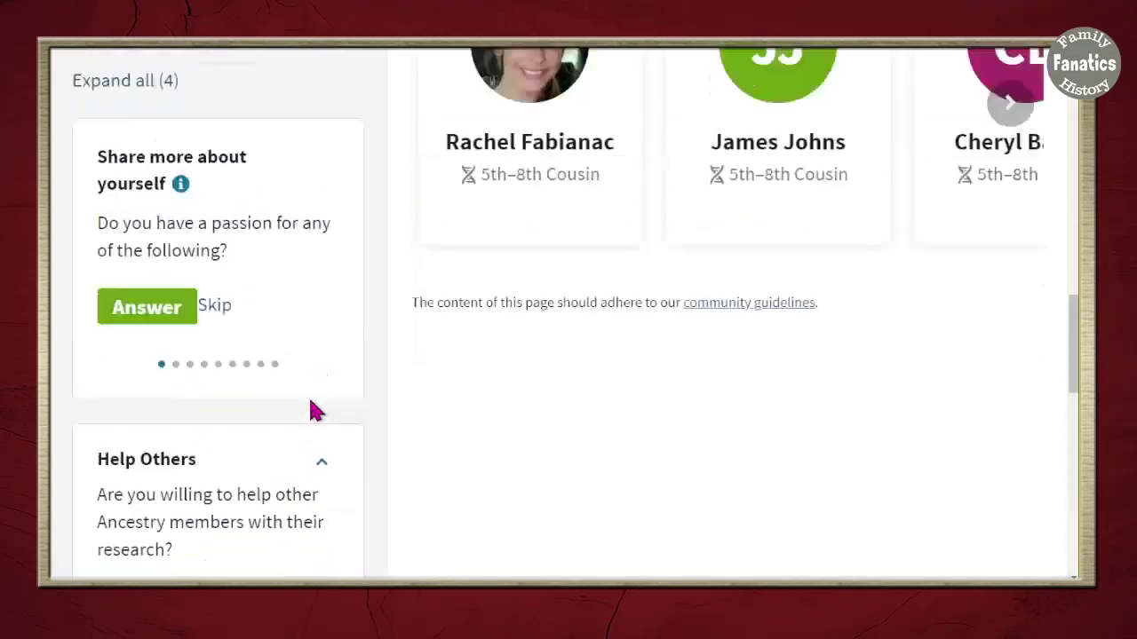
scroll(315, 410, up, 5)
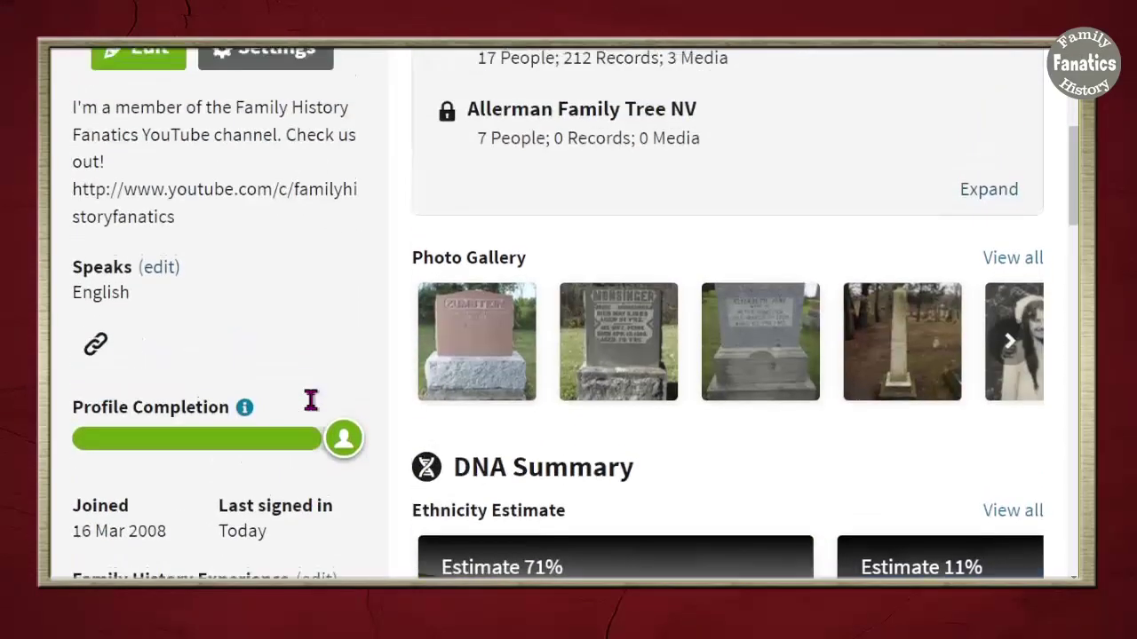
scroll(315, 410, up, 1)
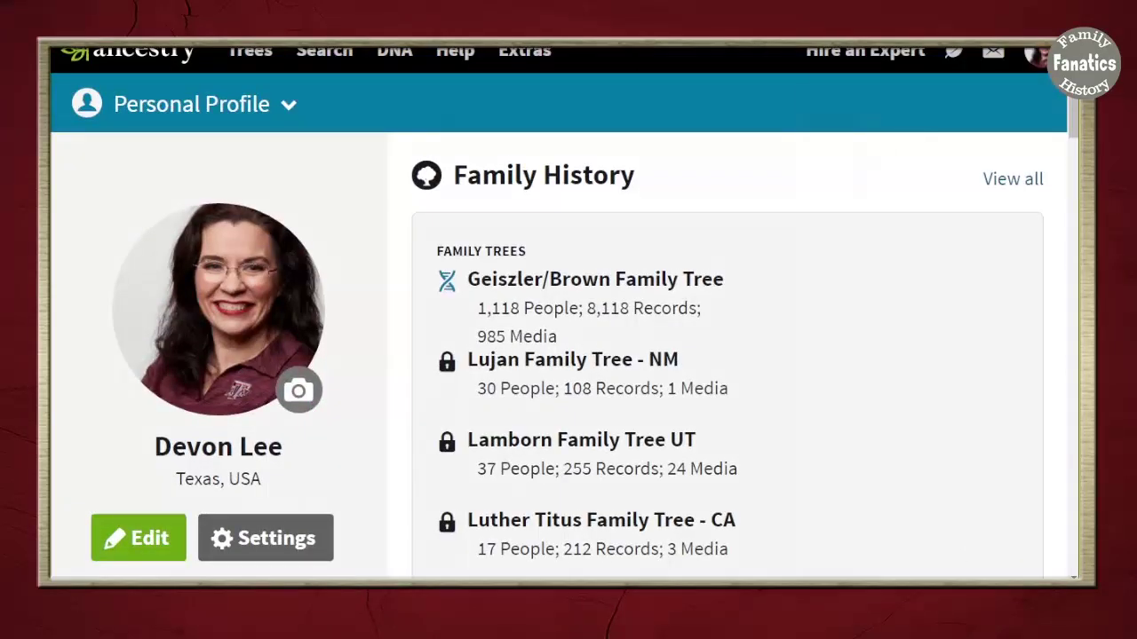